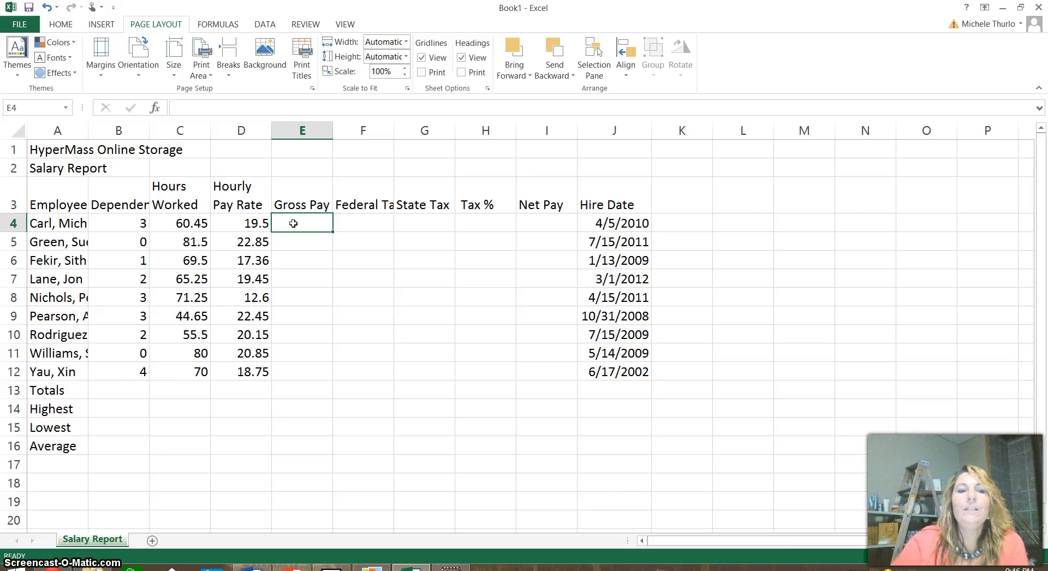
# Calculate the first employee's gross pay in E4 by multiplying hours worked by hourly pay rate with =C4*D4.
pyautogui.click(296, 220)
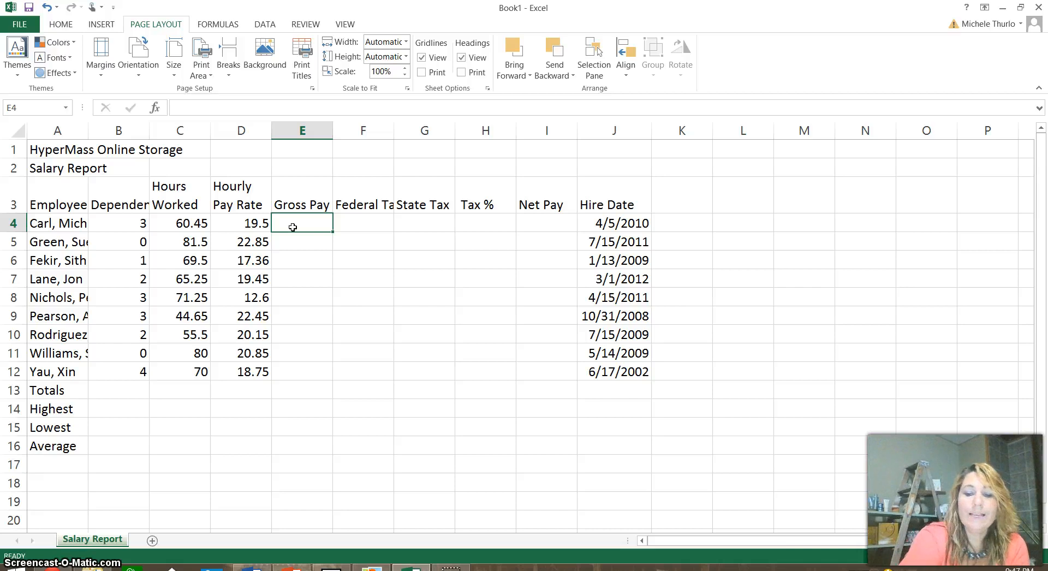
pyautogui.write('=')
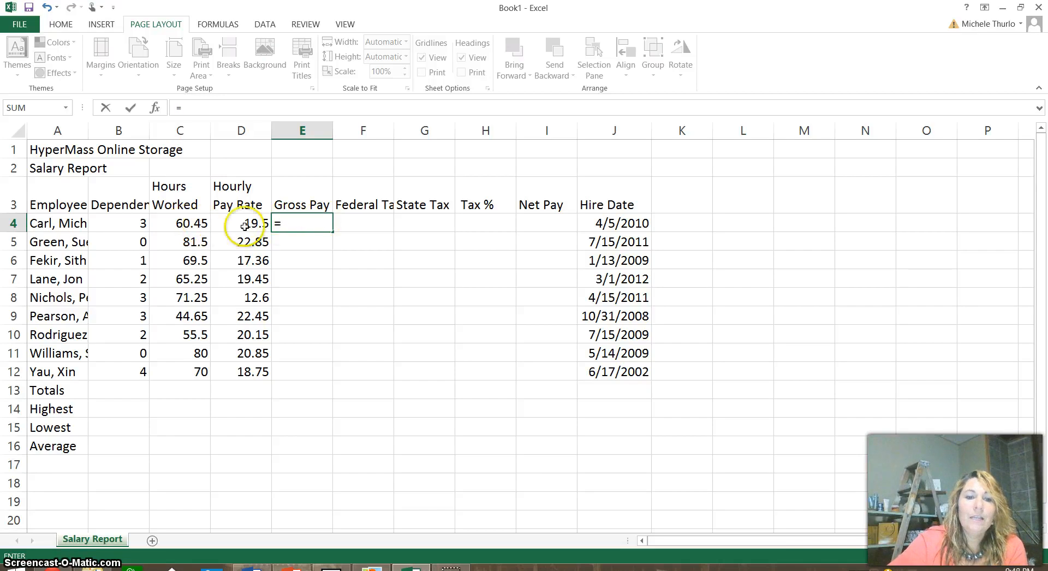
pyautogui.click(187, 223)
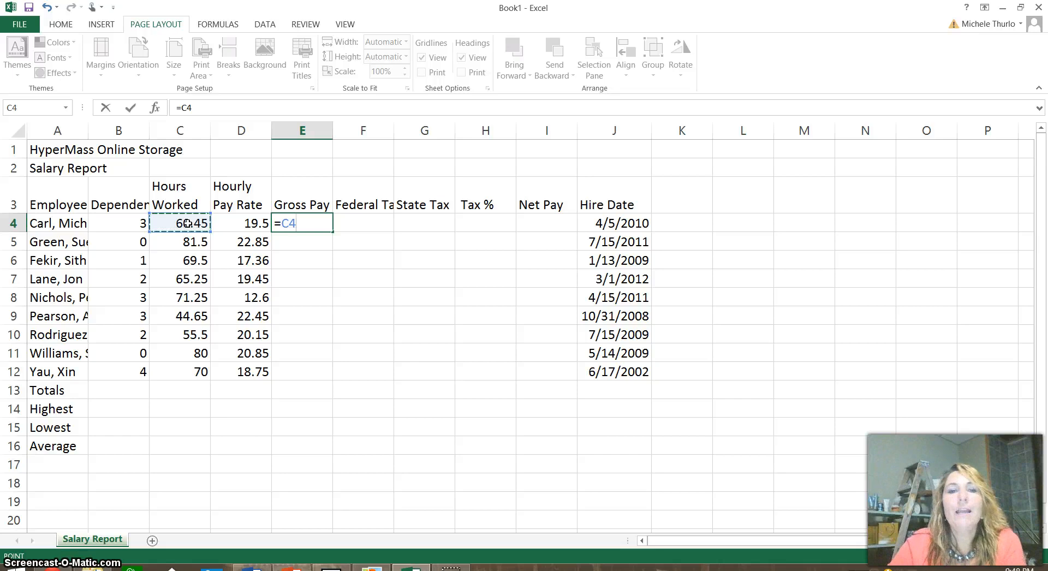
pyautogui.click(304, 230)
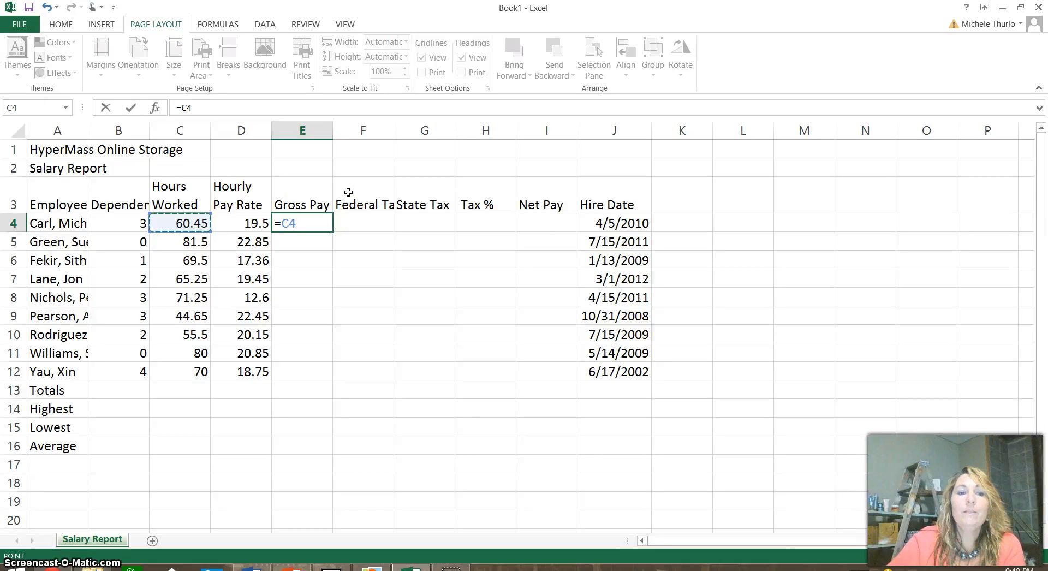
pyautogui.write('*')
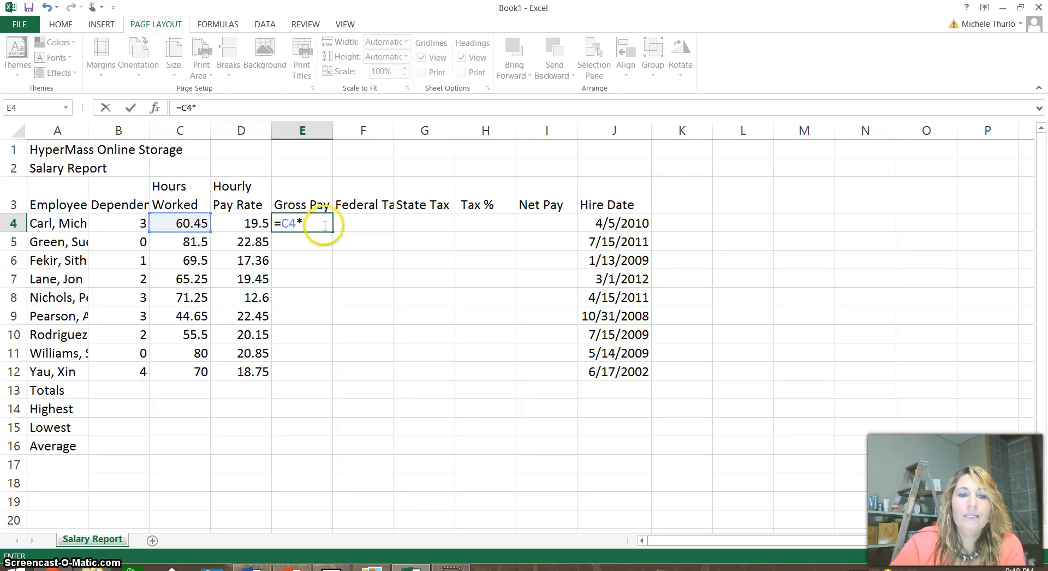
pyautogui.click(256, 223)
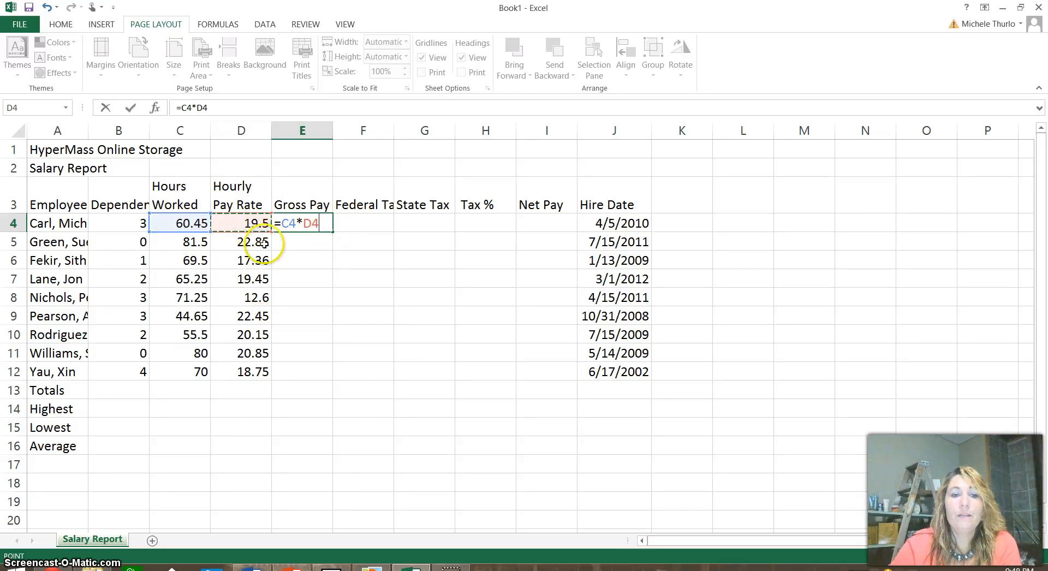
pyautogui.press('Return')
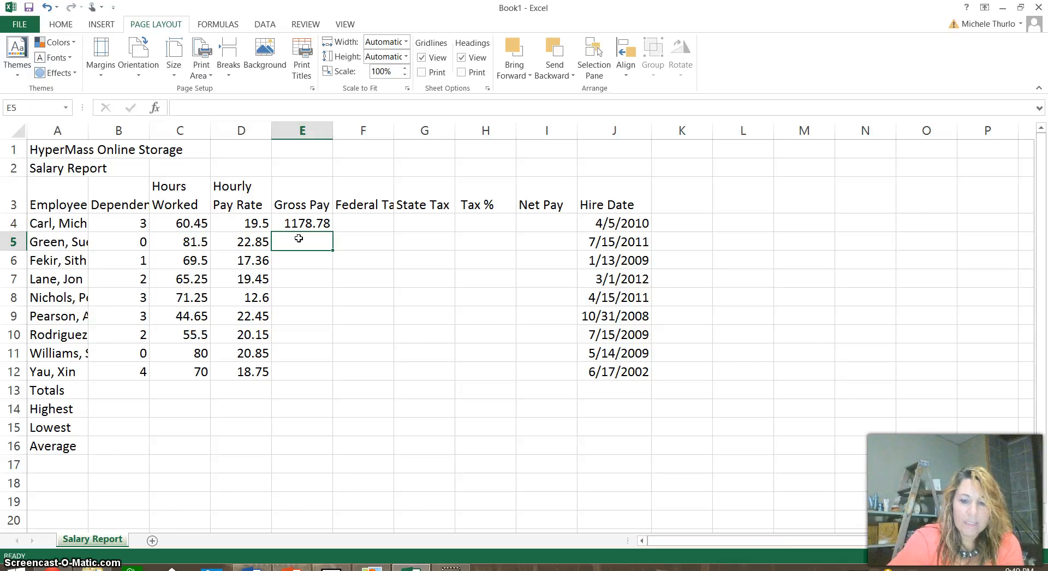
pyautogui.press('Up')
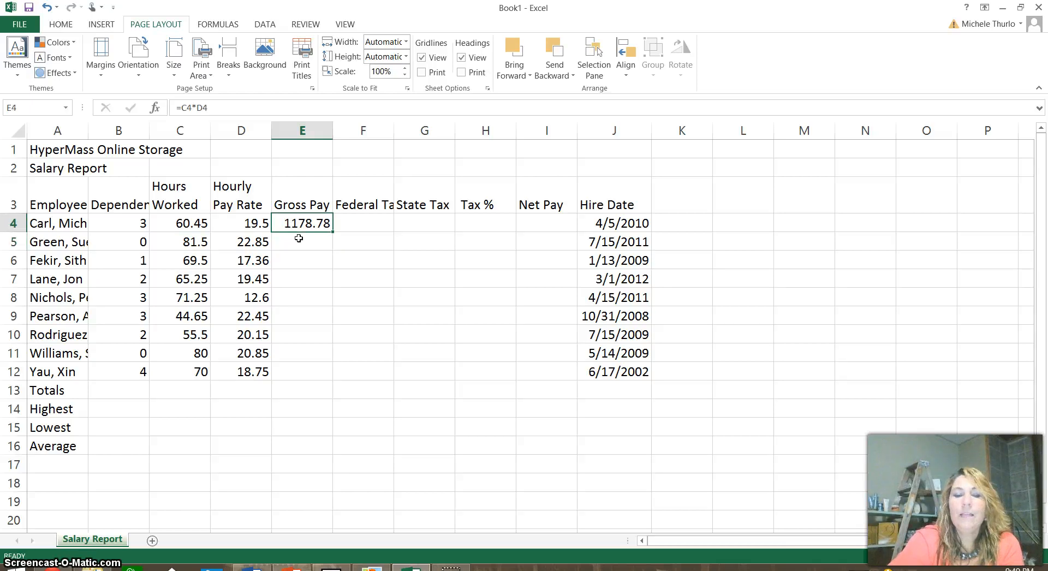
pyautogui.press('Right')
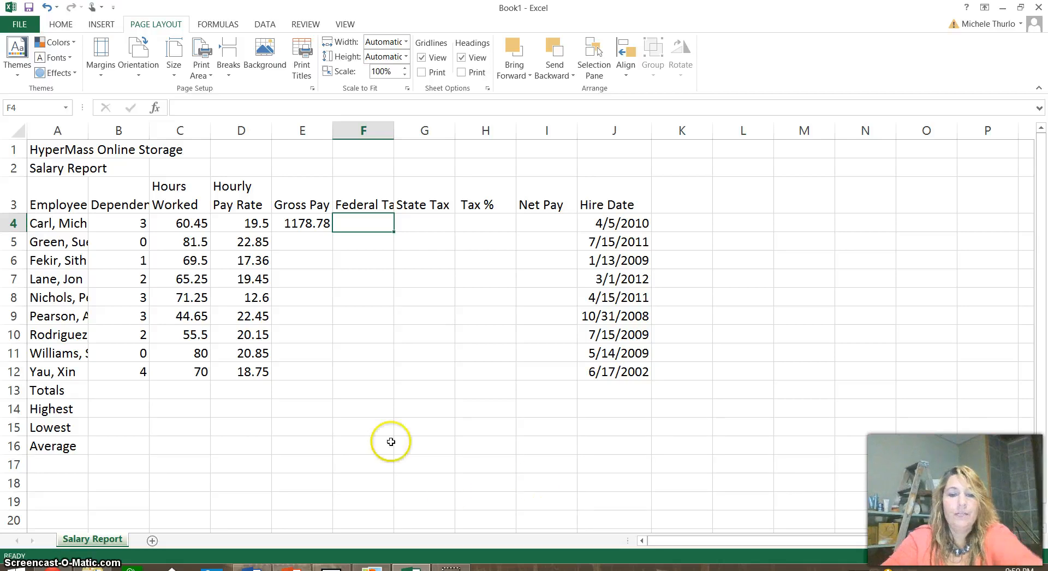
# Enter the example expression 8*3+2 as text in G18 and evaluate it in H18 with =8*3+2.
pyautogui.click(448, 490)
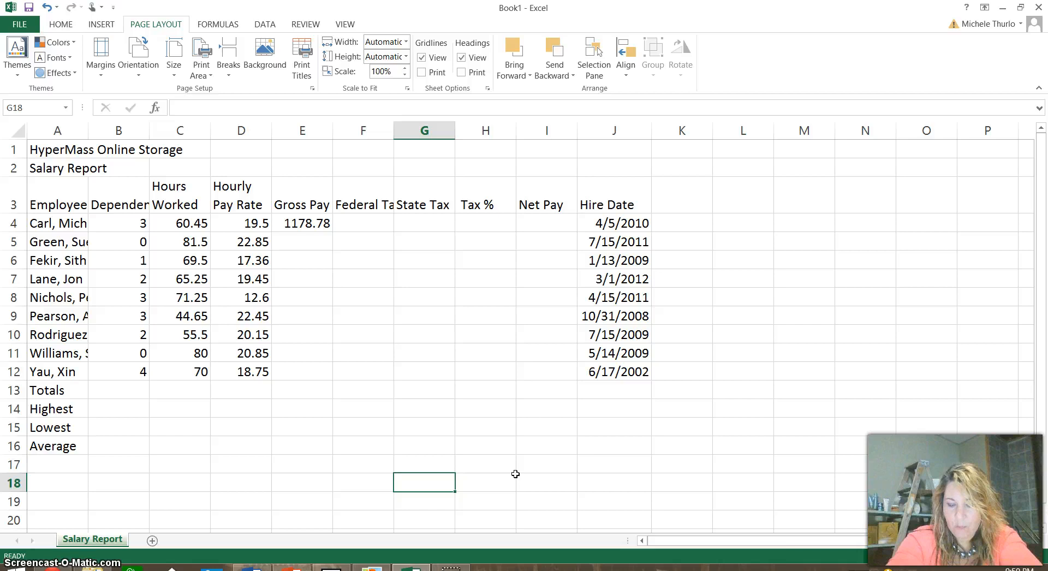
pyautogui.write('8*')
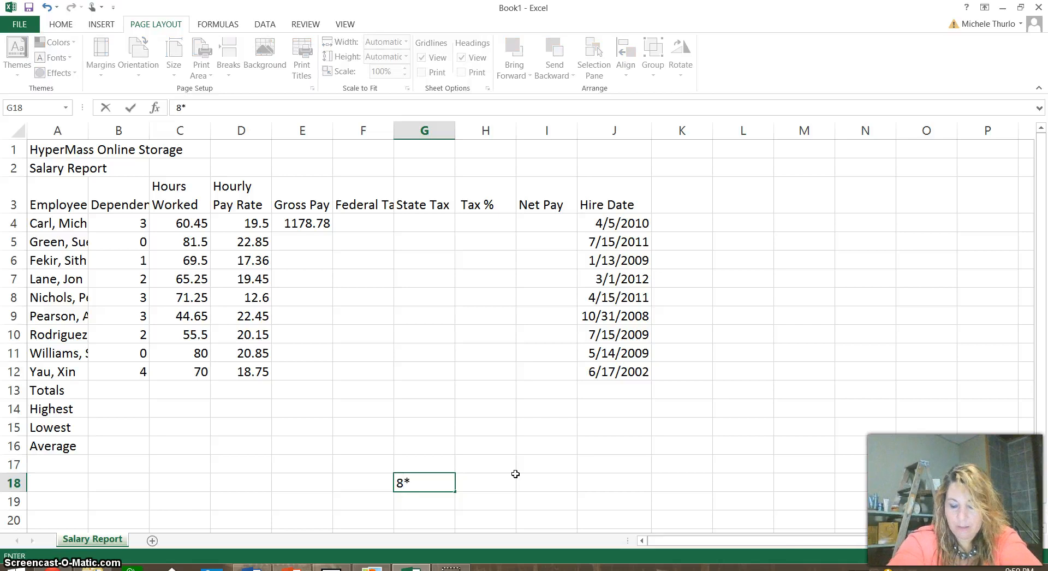
pyautogui.write('3+2')
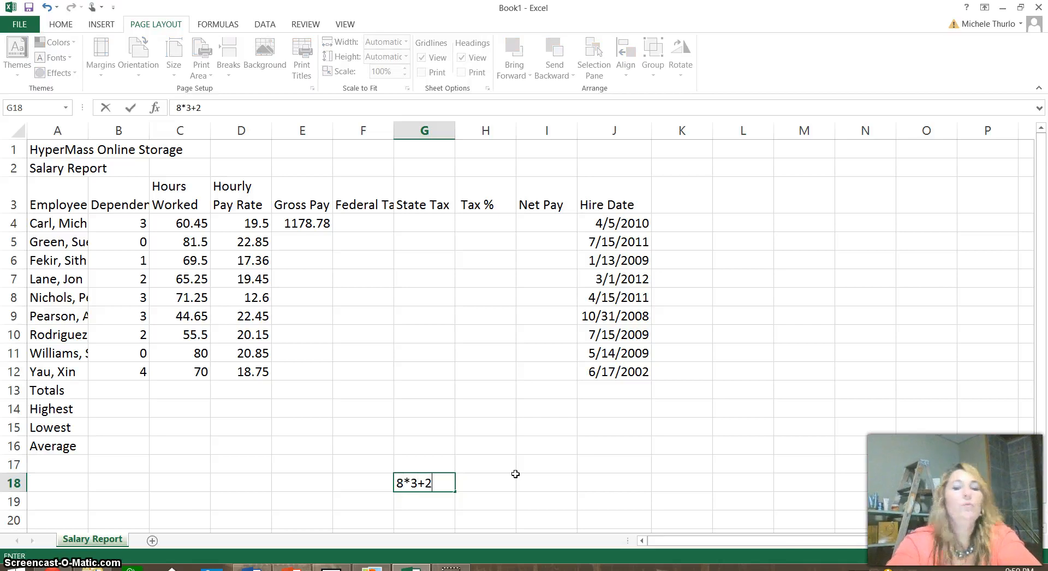
pyautogui.press('Return')
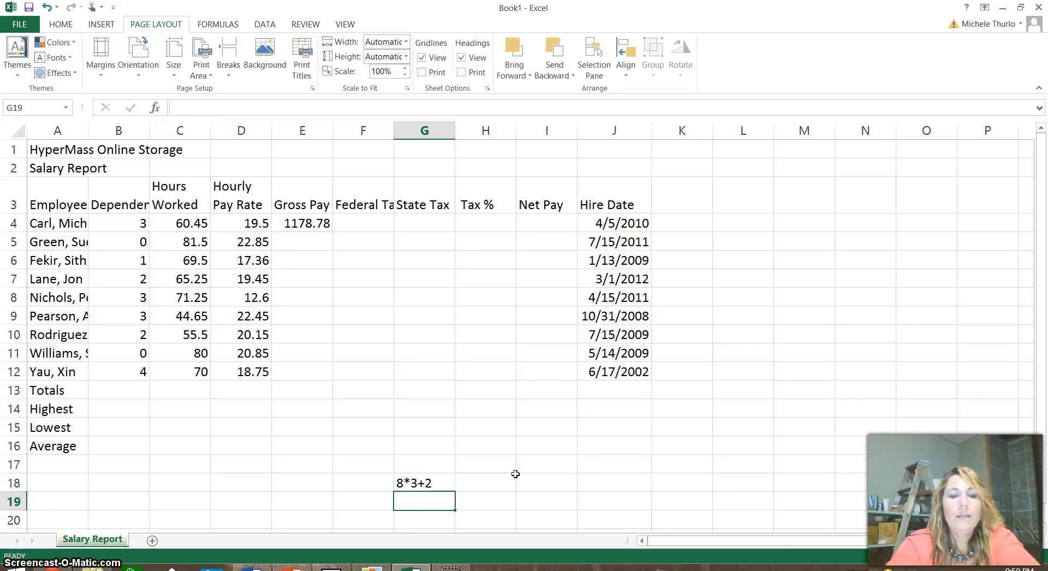
pyautogui.press('Up')
pyautogui.press('Right')
pyautogui.write('0')
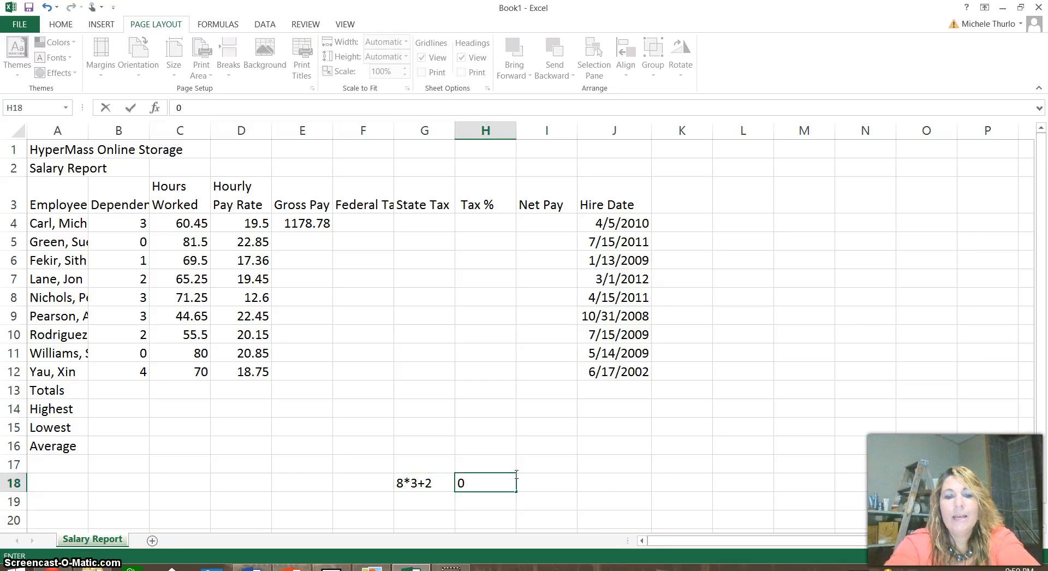
pyautogui.press('BackSpace')
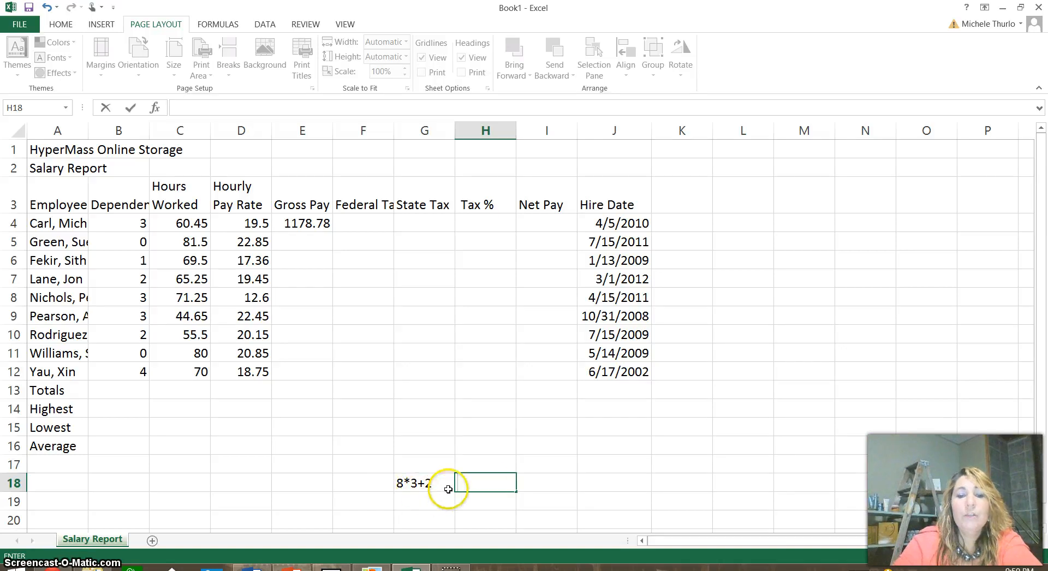
pyautogui.write('=8*3+2')
pyautogui.press('Return')
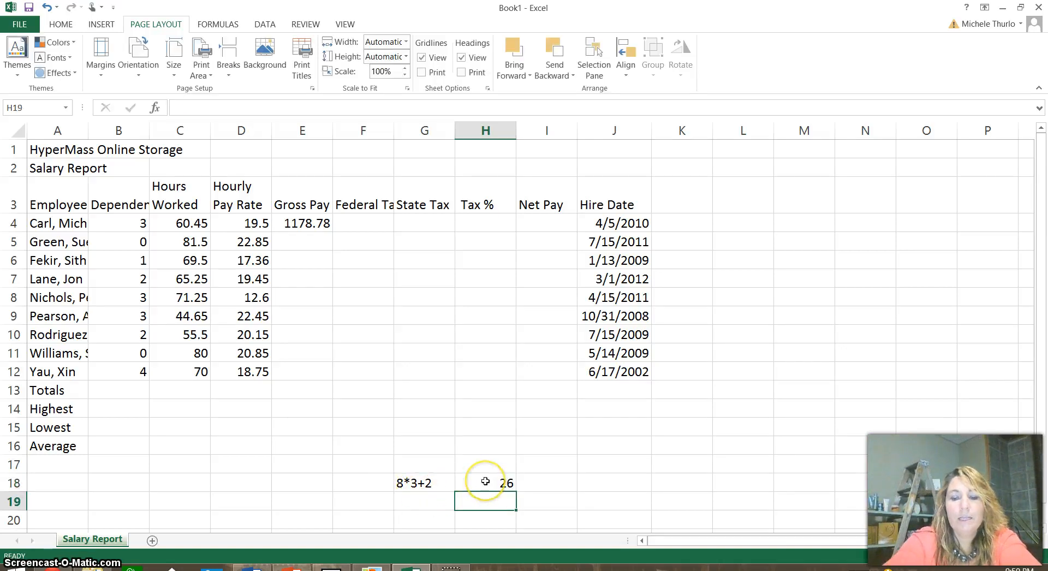
# Enter the example expression 8*(3+2) as text in G19 and evaluate it in H19 with =8*(3+2).
pyautogui.press('Left')
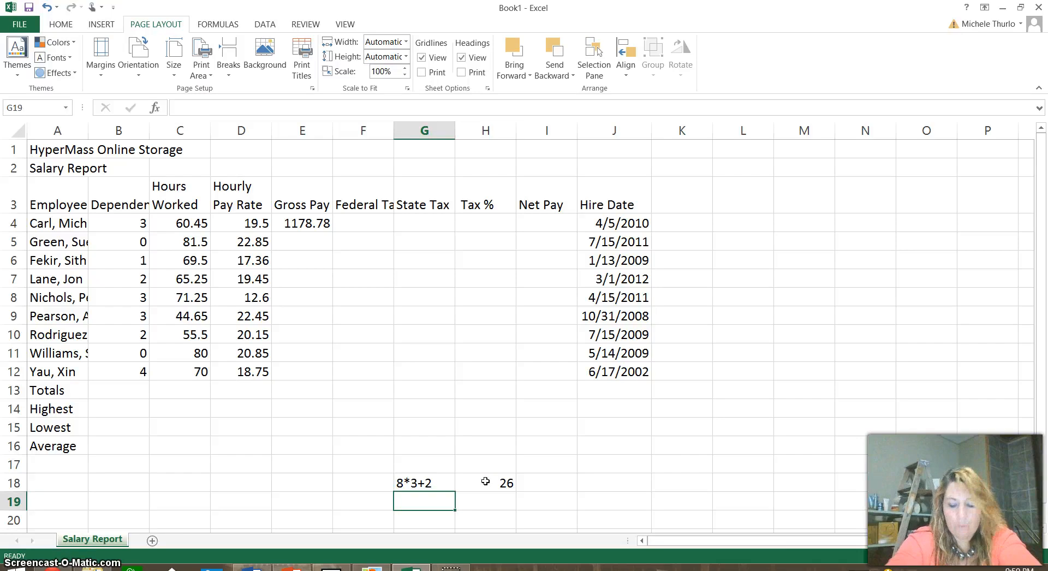
pyautogui.write('8')
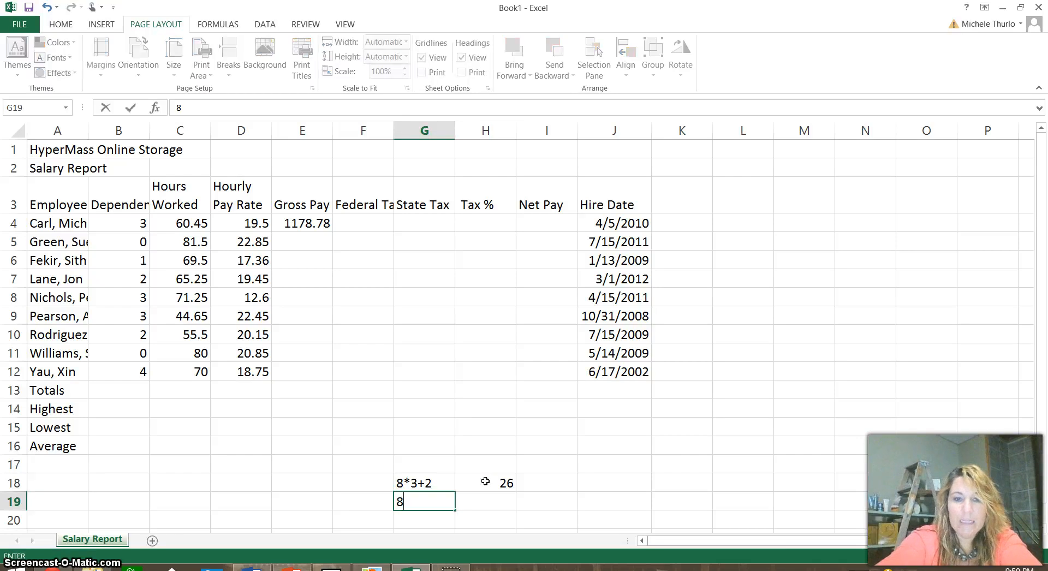
pyautogui.write('*(')
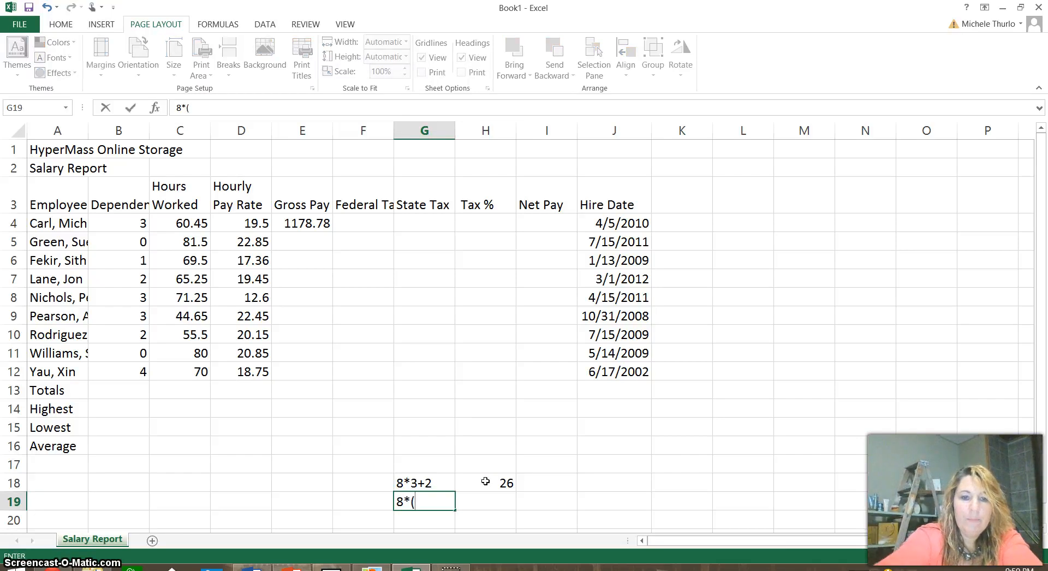
pyautogui.write('3+2)')
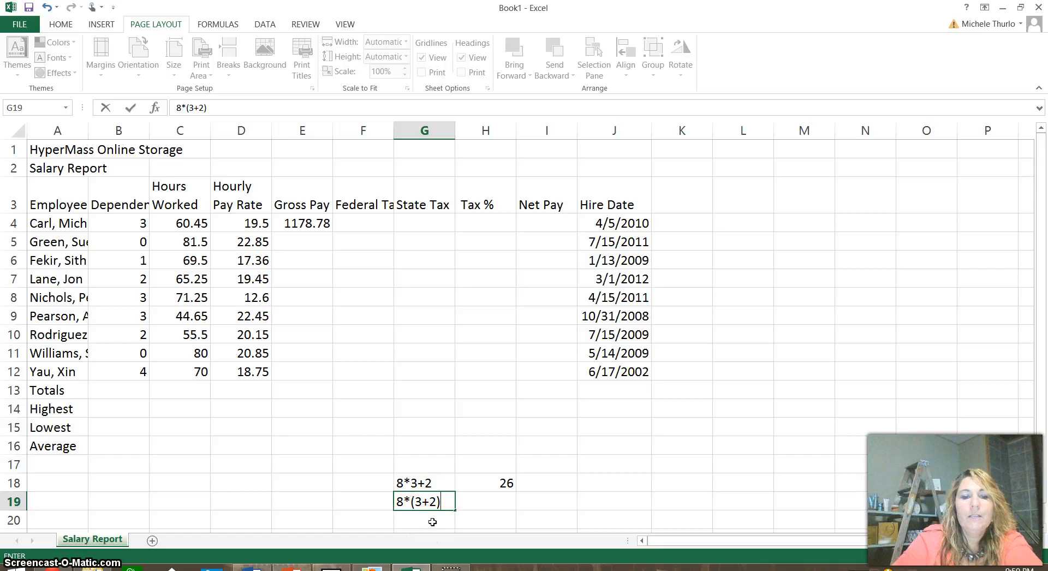
pyautogui.press('Return')
pyautogui.press('Up')
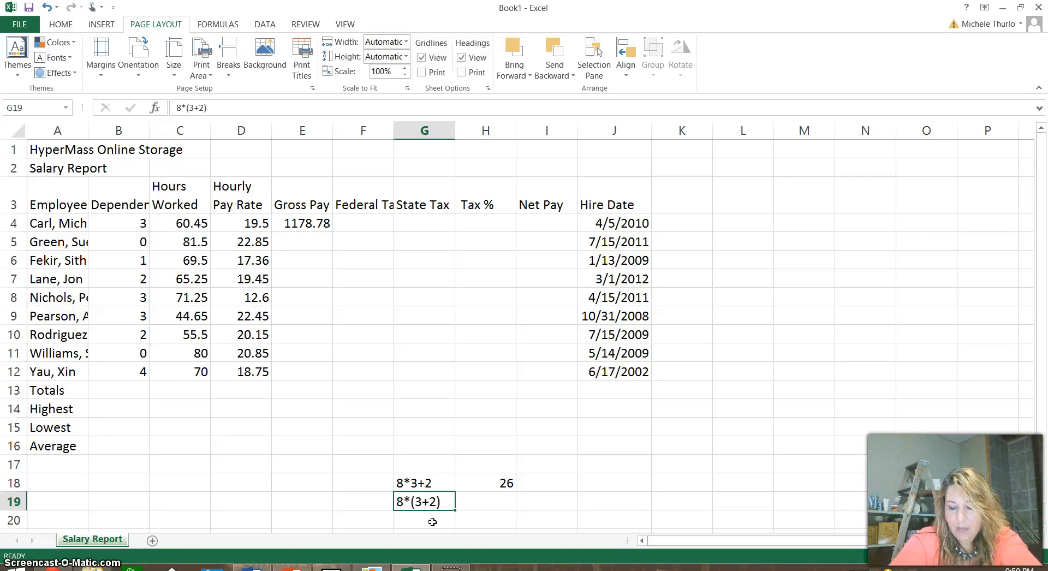
pyautogui.press('Right')
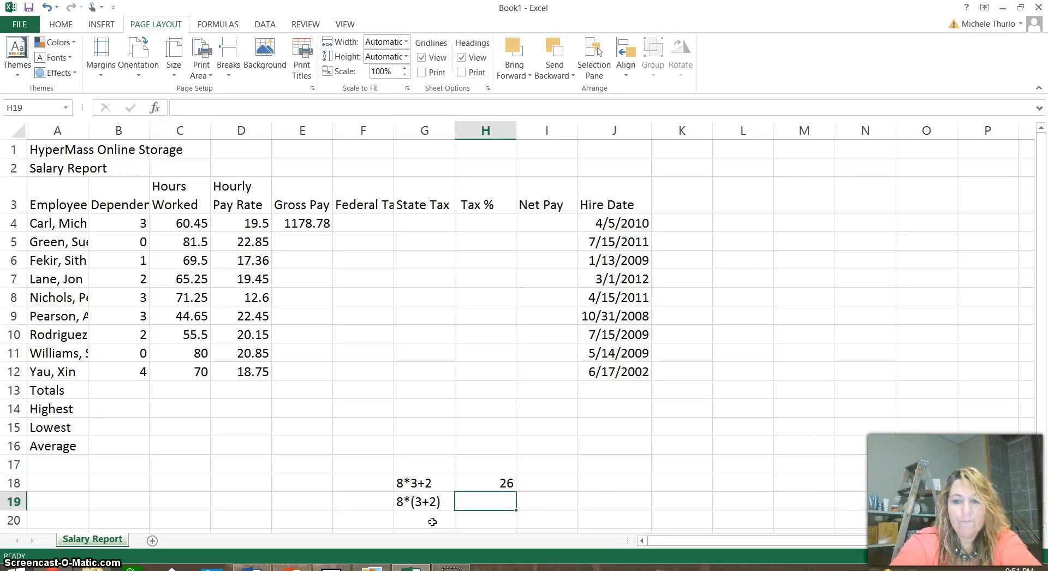
pyautogui.write('=8*(3+2)')
pyautogui.press('Return')
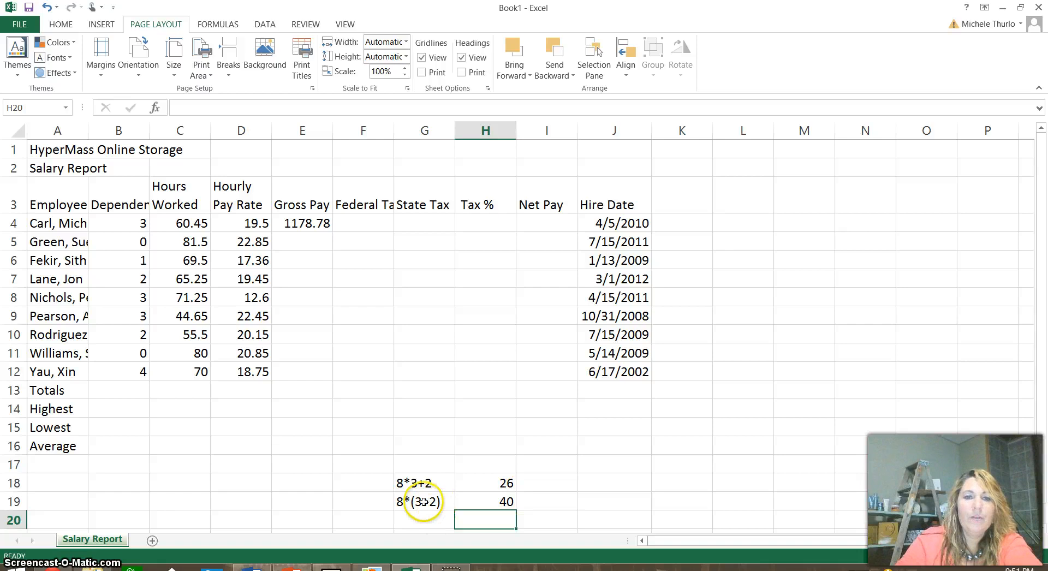
# Clear the order-of-operations examples from cells G18:H19.
pyautogui.moveTo(402, 481); pyautogui.dragTo(517, 509)
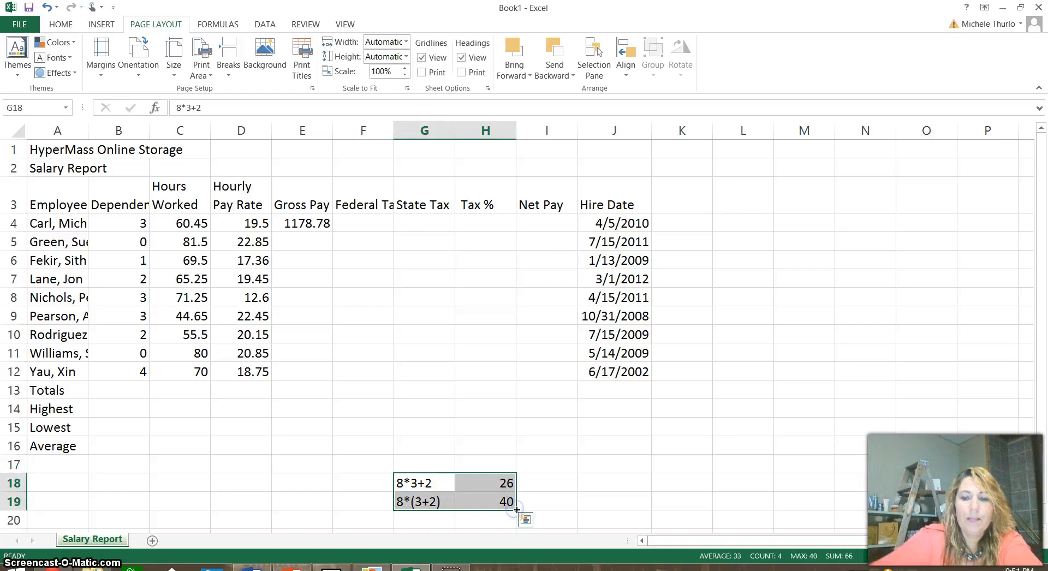
pyautogui.press('Delete')
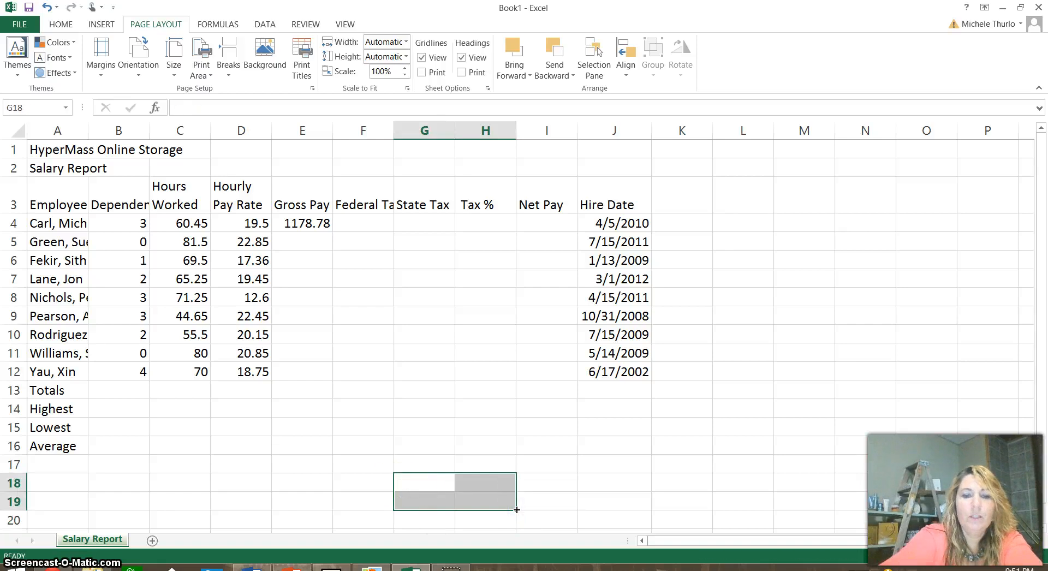
pyautogui.click(369, 224)
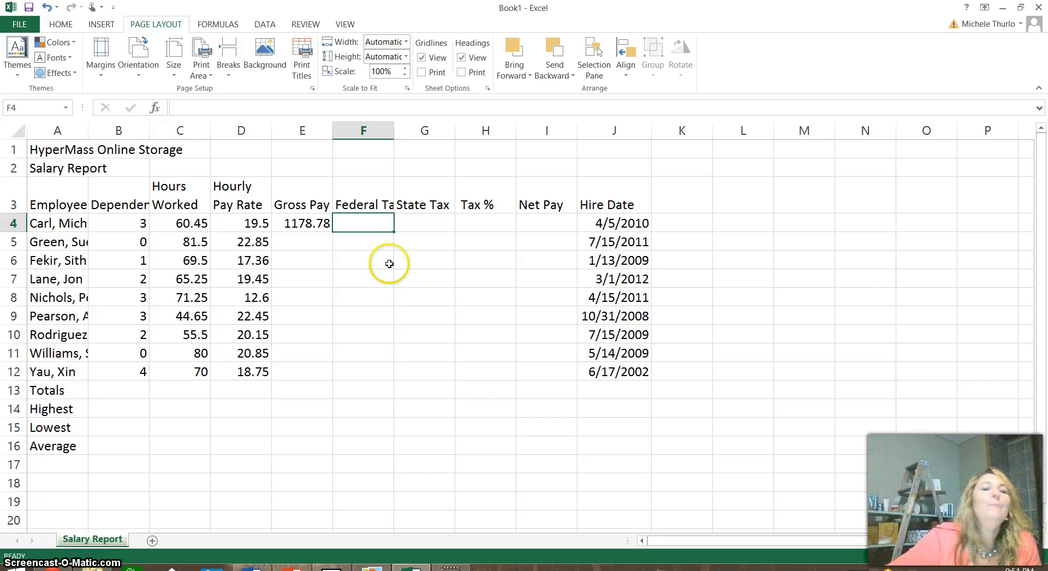
pyautogui.click(381, 229)
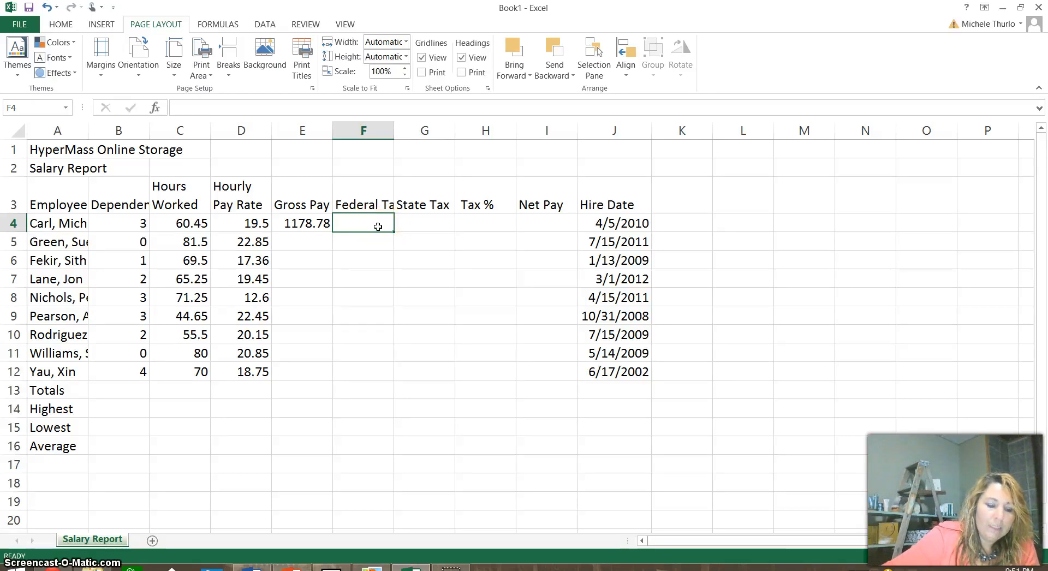
pyautogui.click(316, 223)
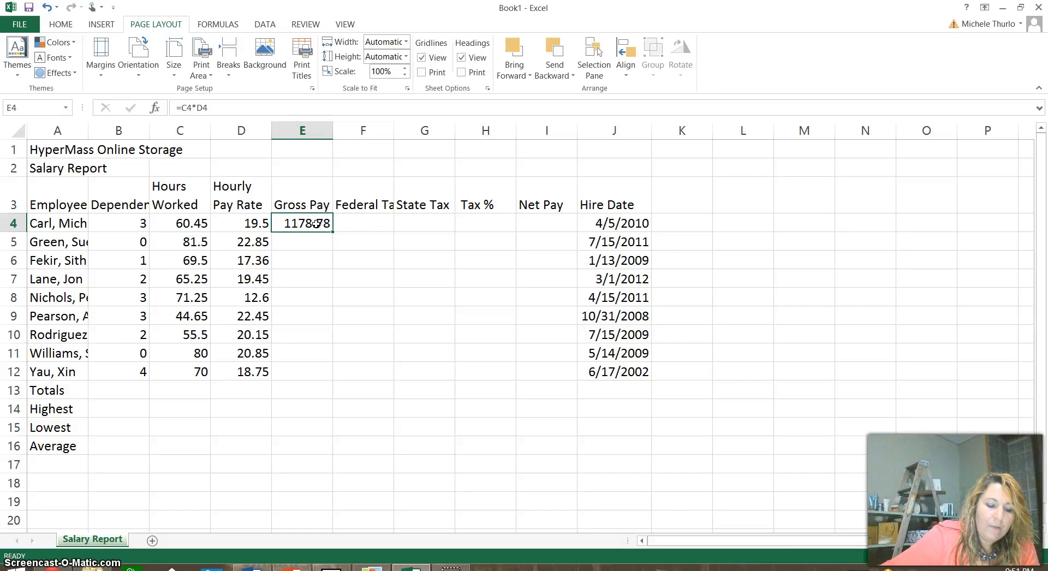
pyautogui.click(325, 224)
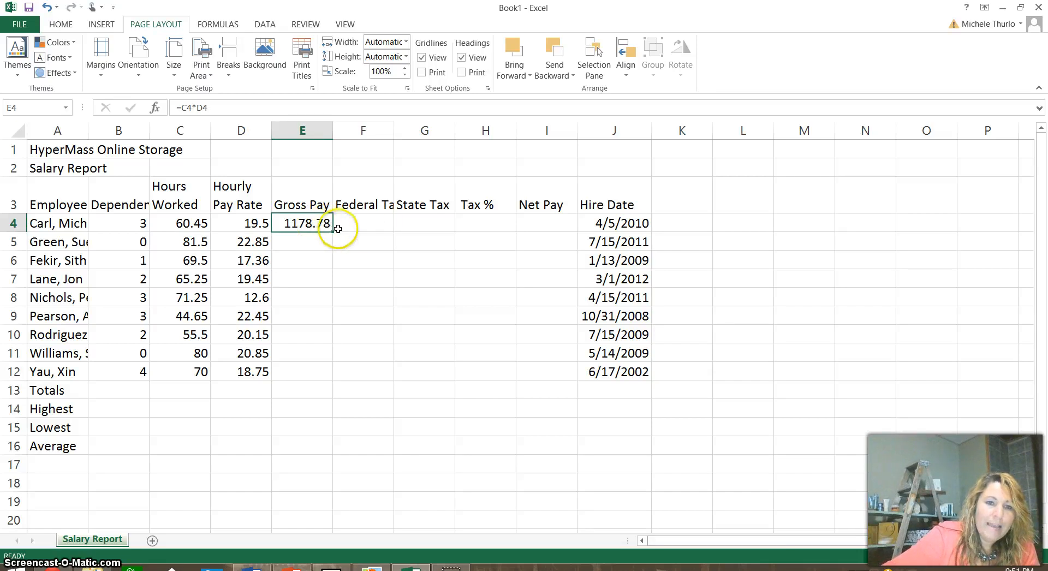
pyautogui.click(130, 224)
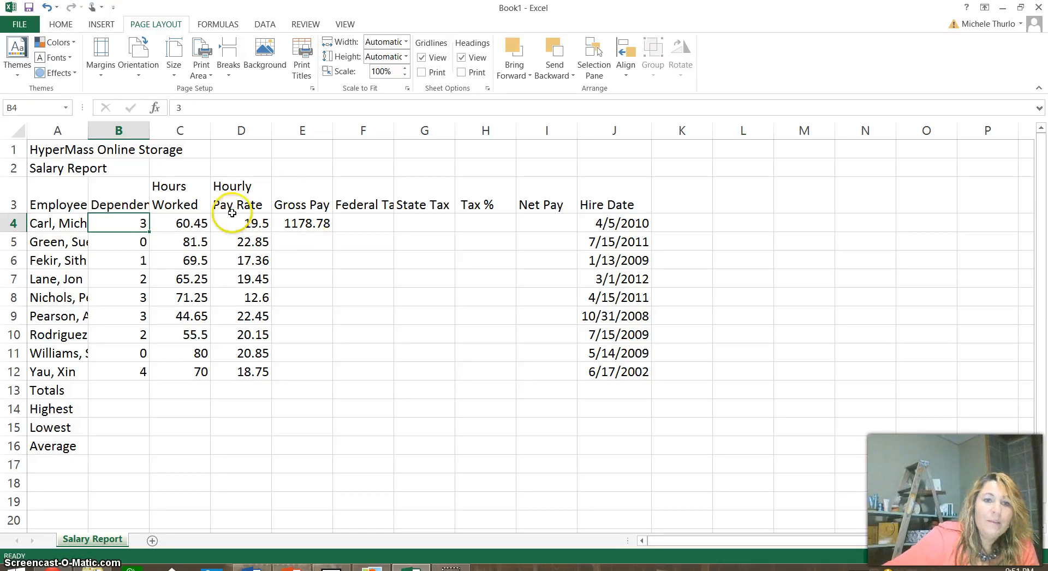
pyautogui.click(311, 224)
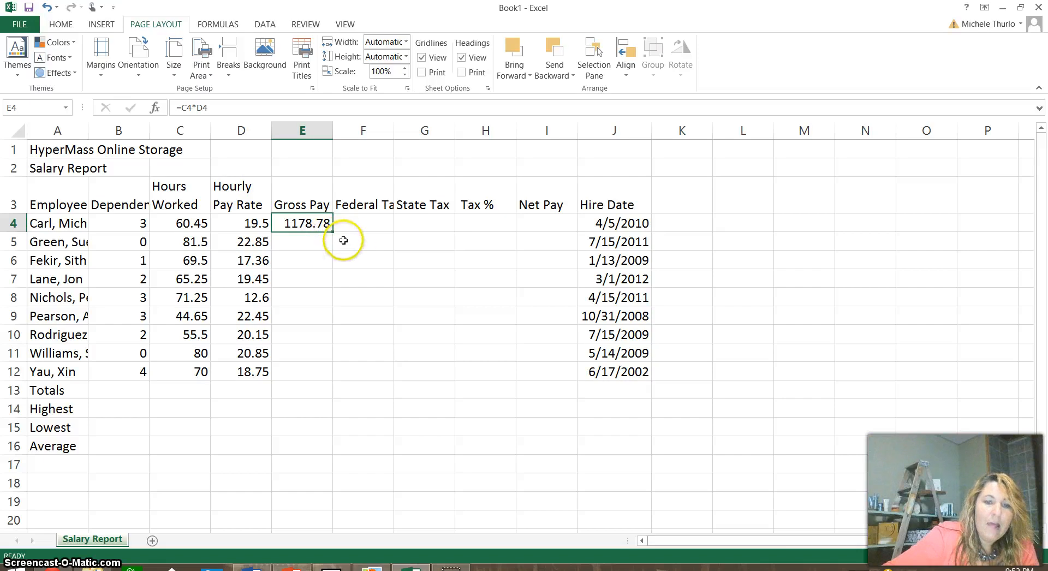
# Calculate the first employee's federal tax in F4 from gross pay and dependents with =.22*(E4-B4*24.32).
pyautogui.click(373, 230)
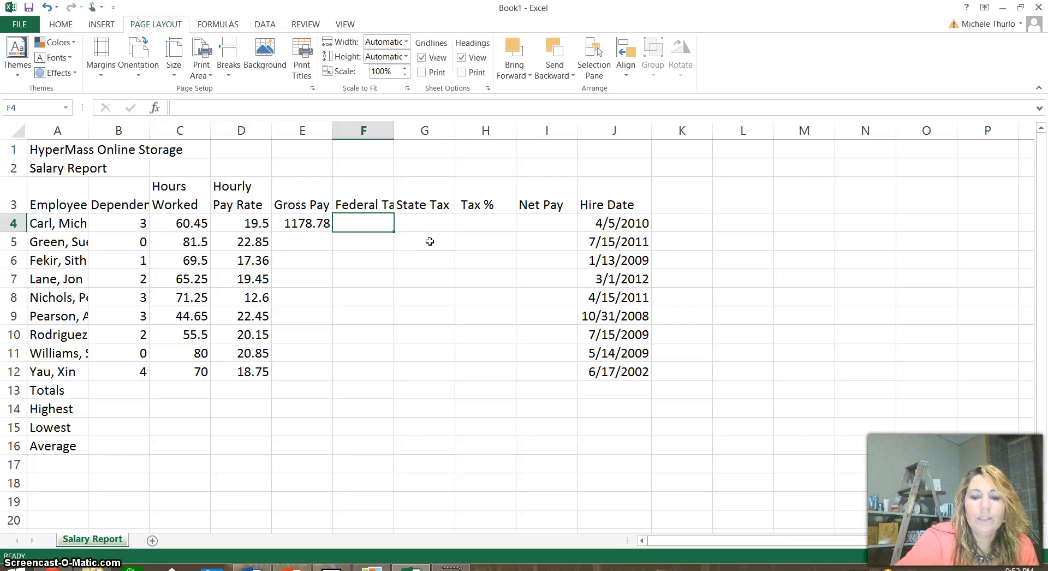
pyautogui.write('=')
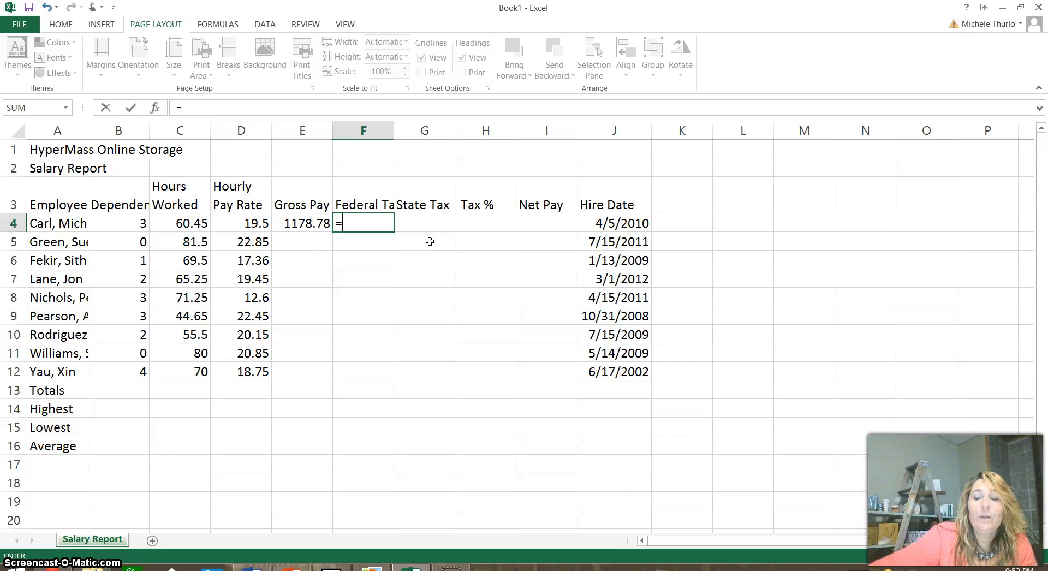
pyautogui.write('.22')
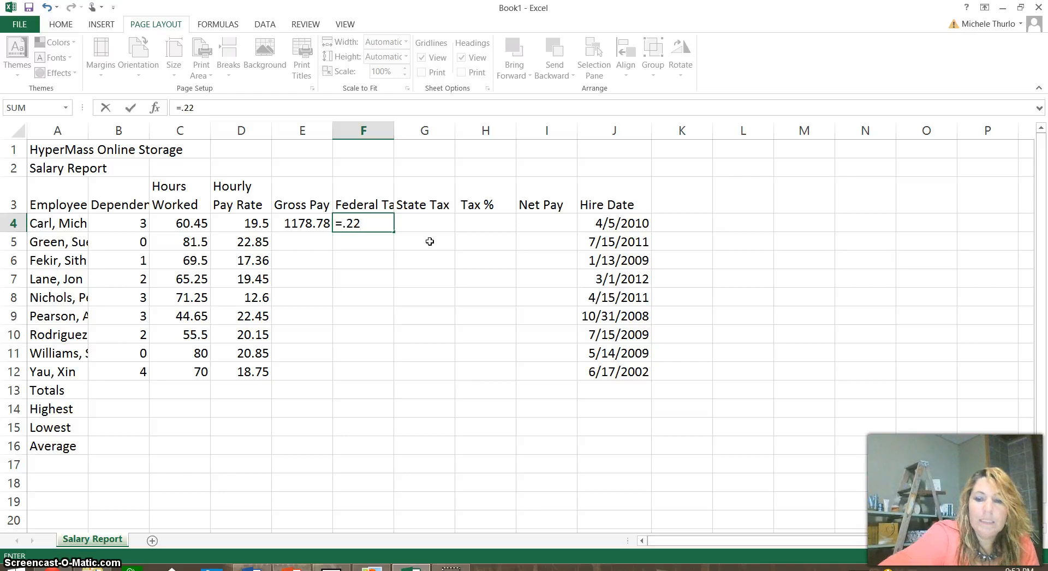
pyautogui.write('8')
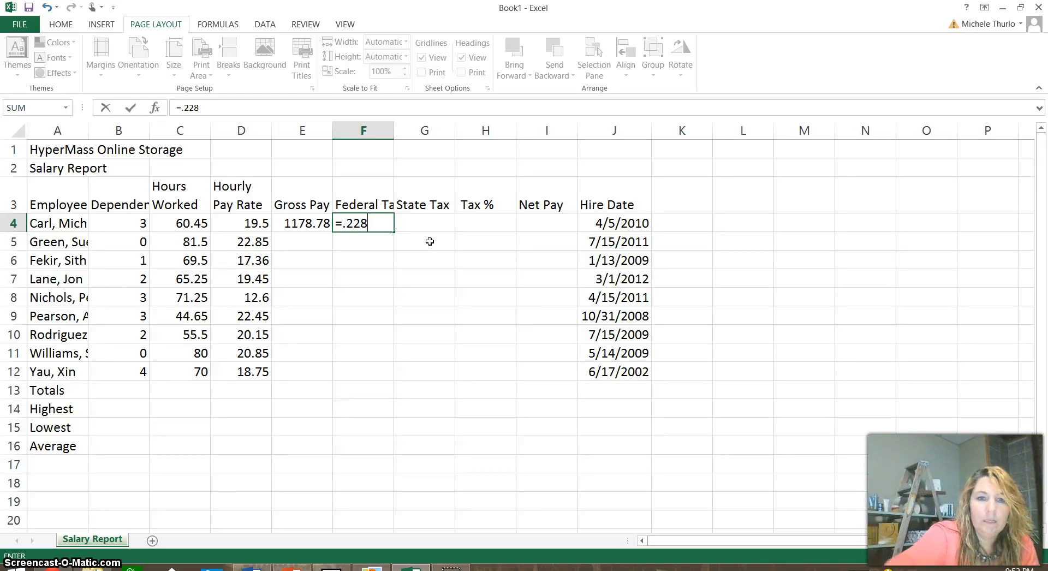
pyautogui.press('BackSpace')
pyautogui.write('*')
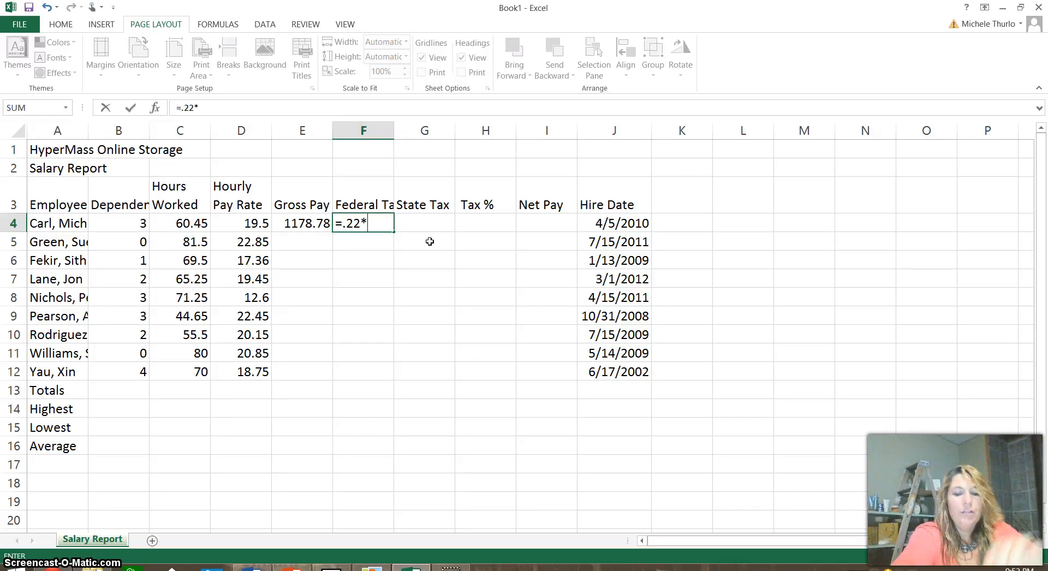
pyautogui.write('(')
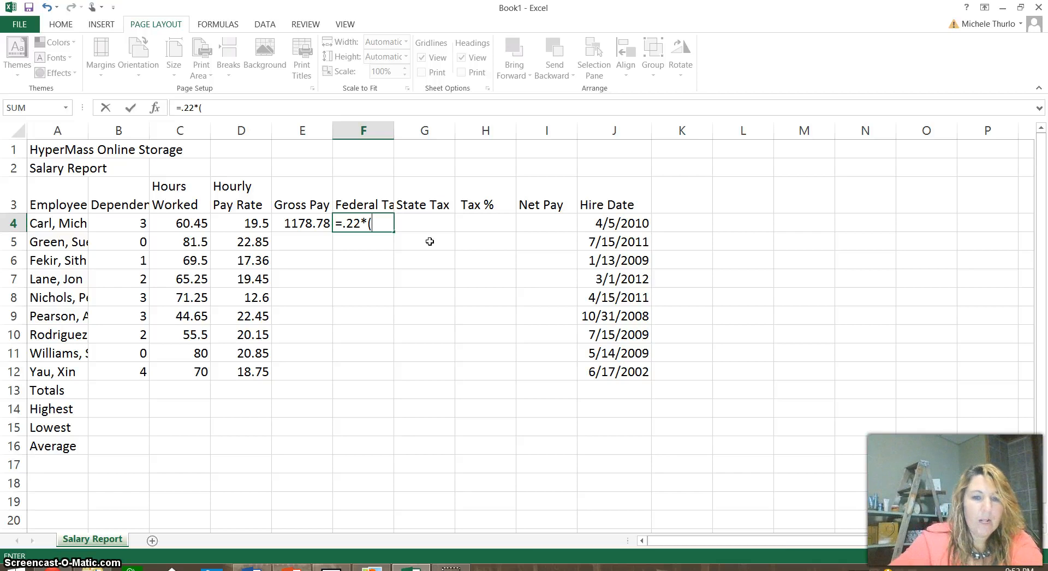
pyautogui.click(295, 223)
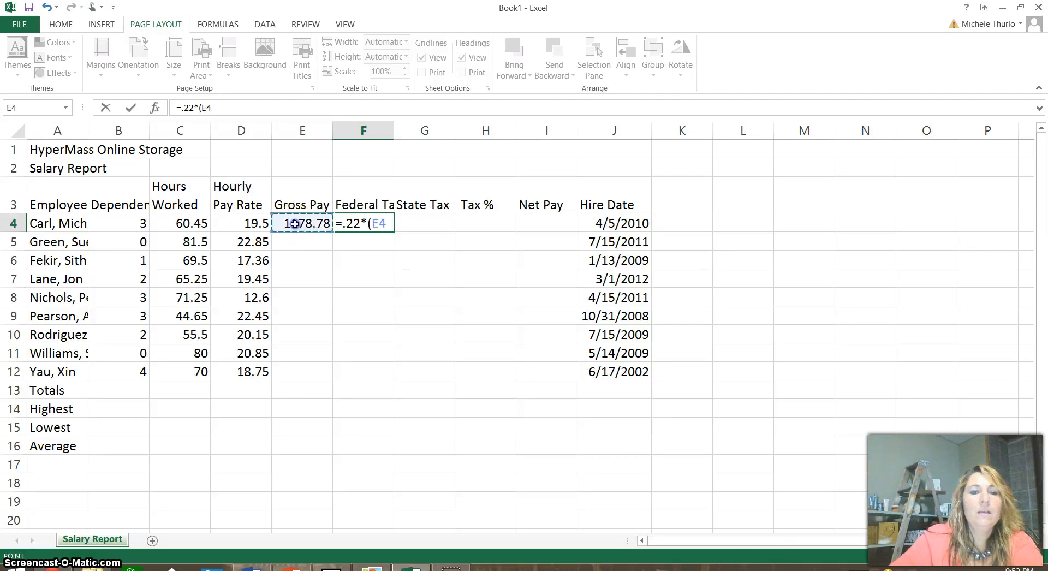
pyautogui.write('-')
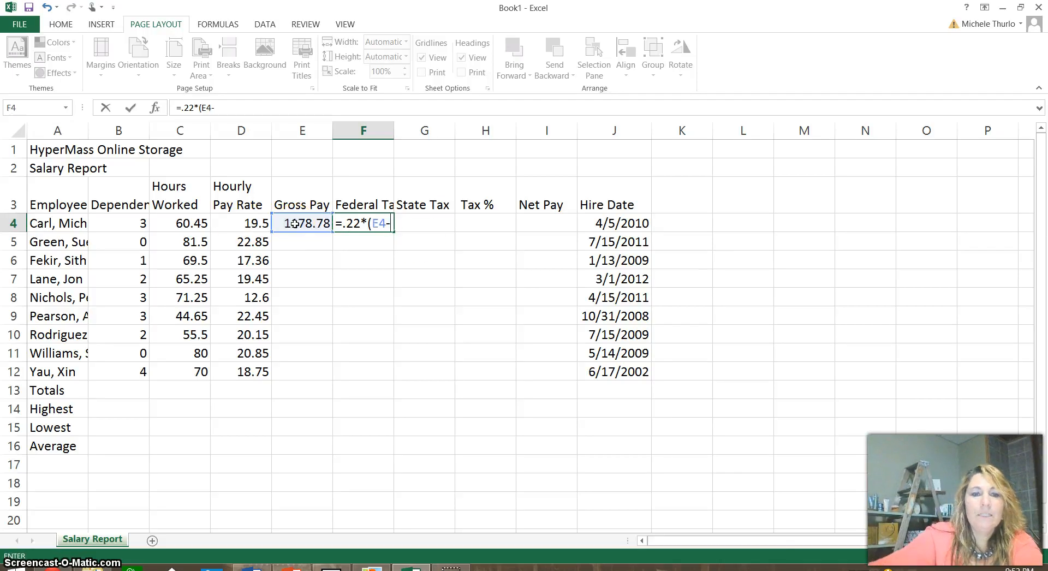
pyautogui.click(139, 224)
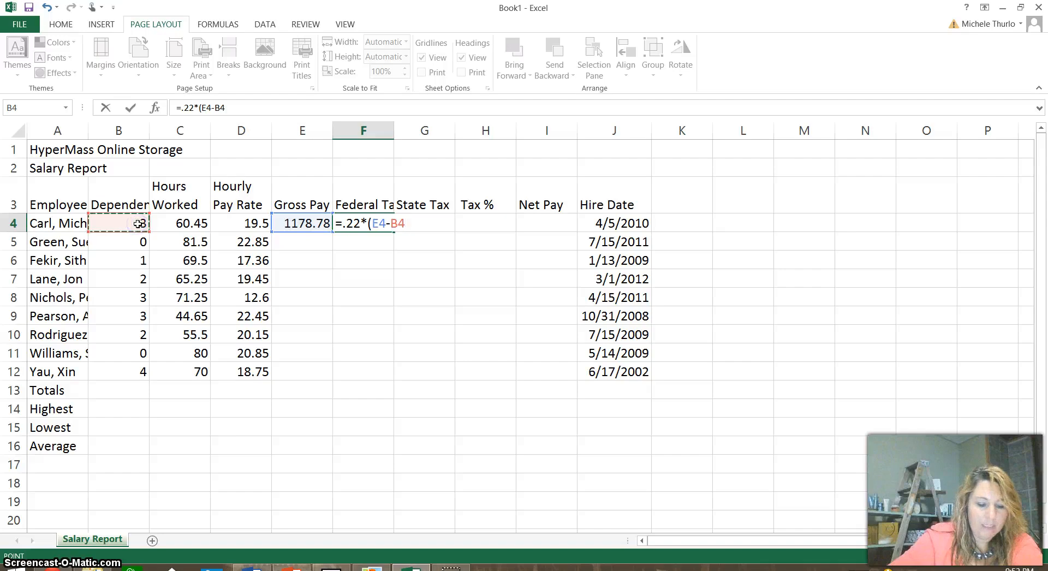
pyautogui.write('*')
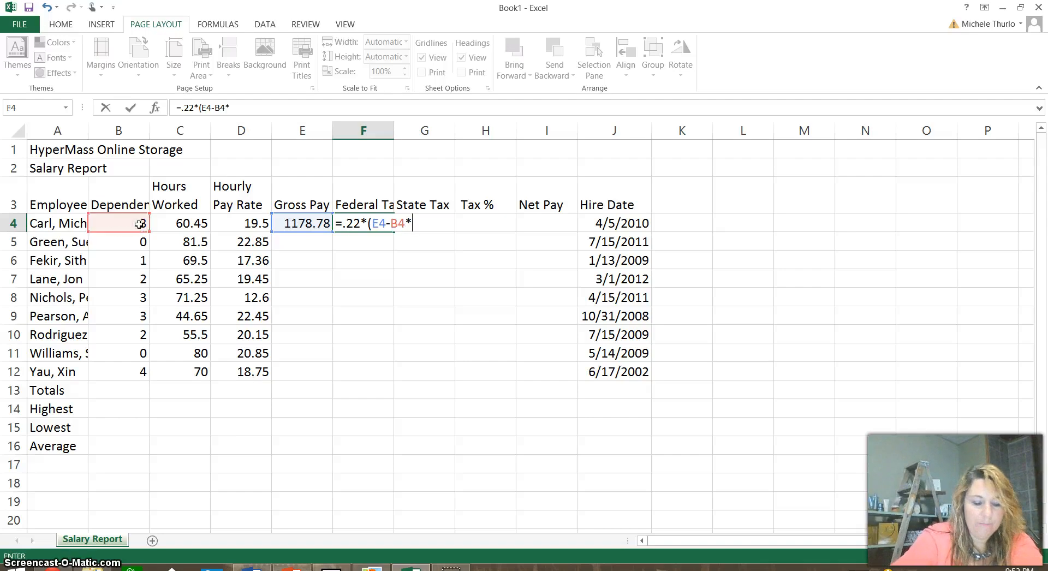
pyautogui.write('24.32')
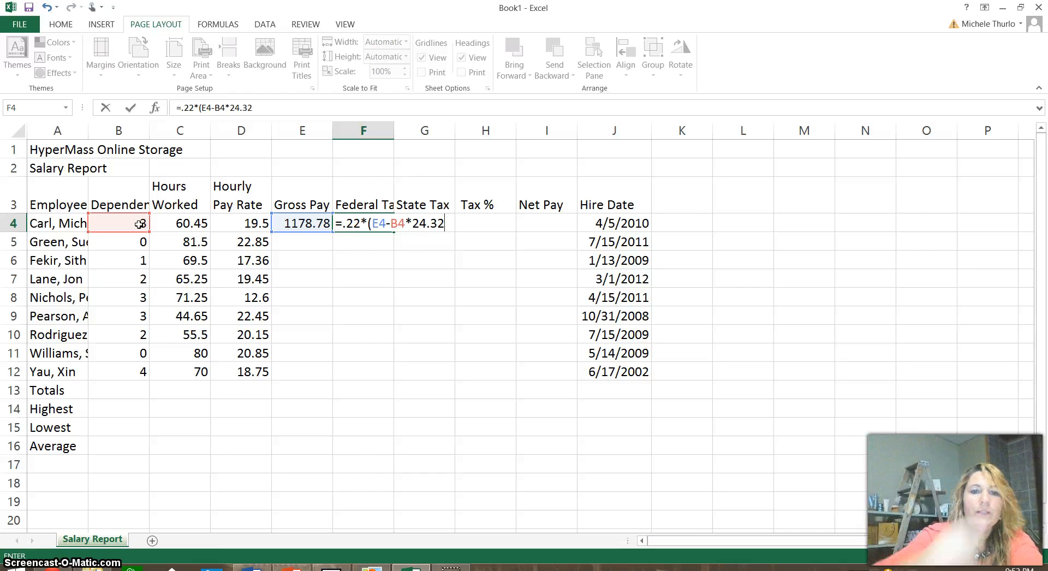
pyautogui.write(')')
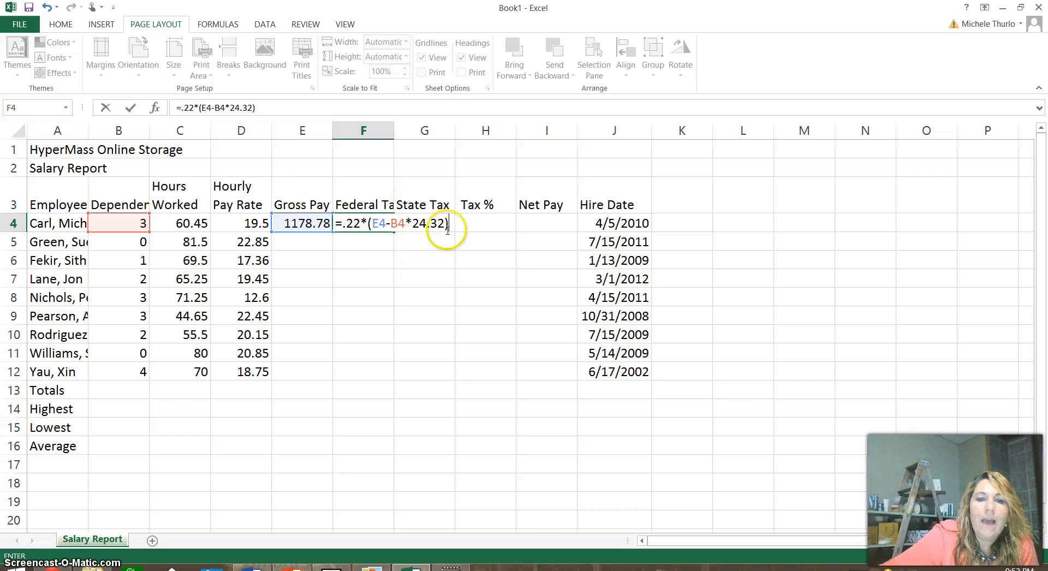
pyautogui.click(403, 226)
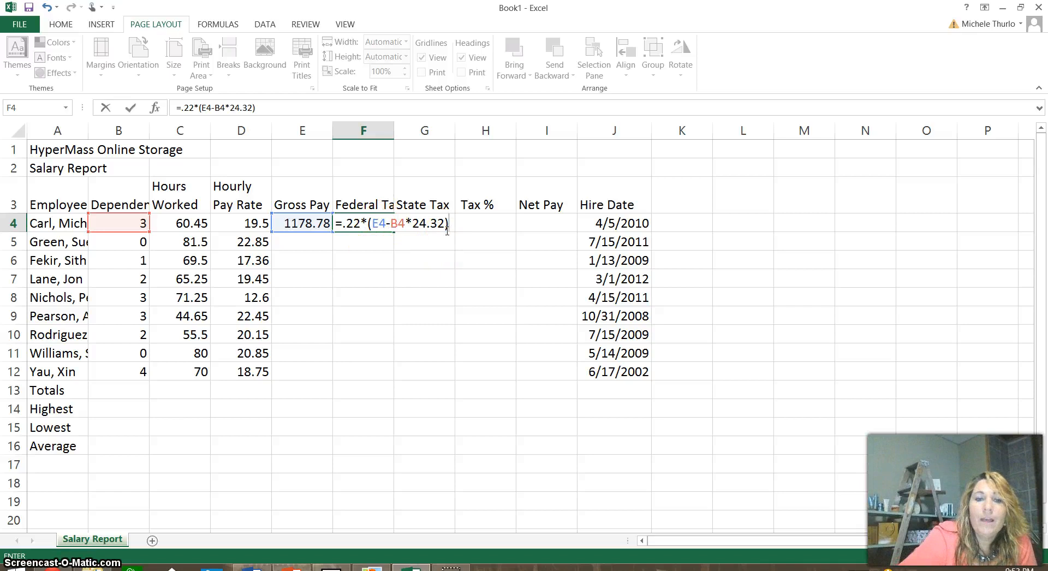
pyautogui.press('Return')
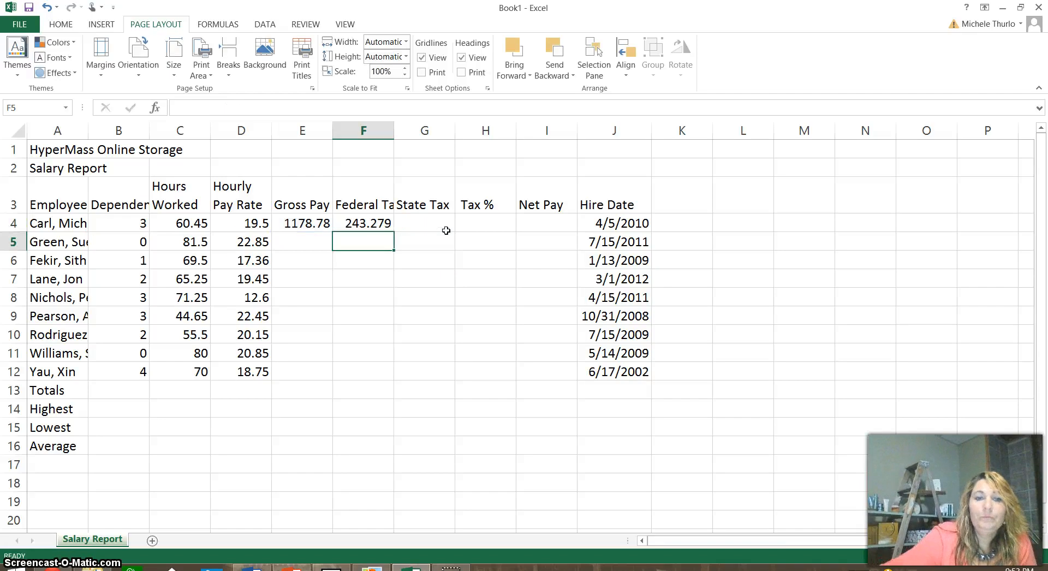
pyautogui.click(364, 224)
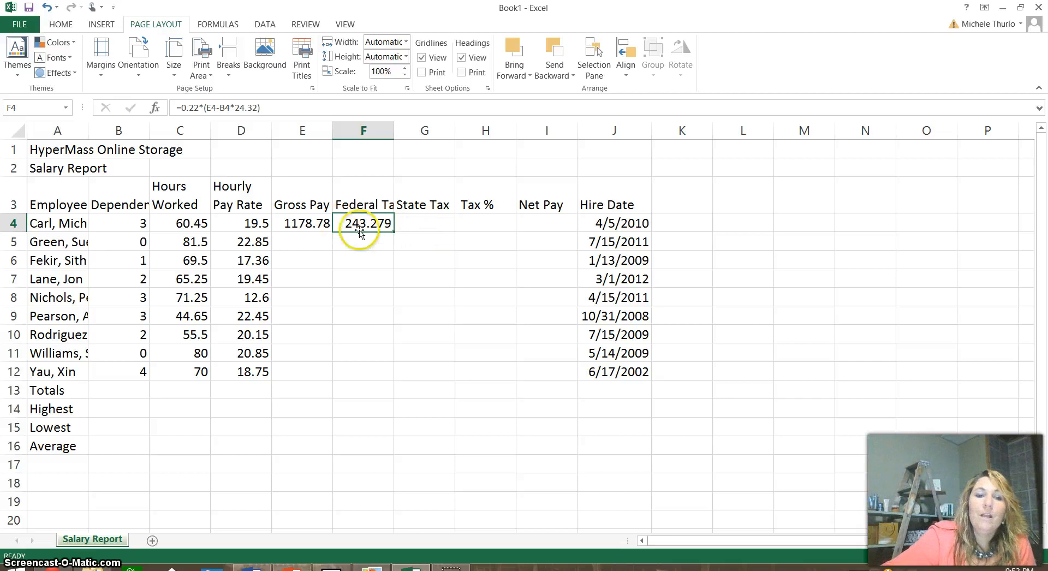
# Calculate the first employee's state tax in G4 as 4% of gross pay with =.04*E4.
pyautogui.click(428, 229)
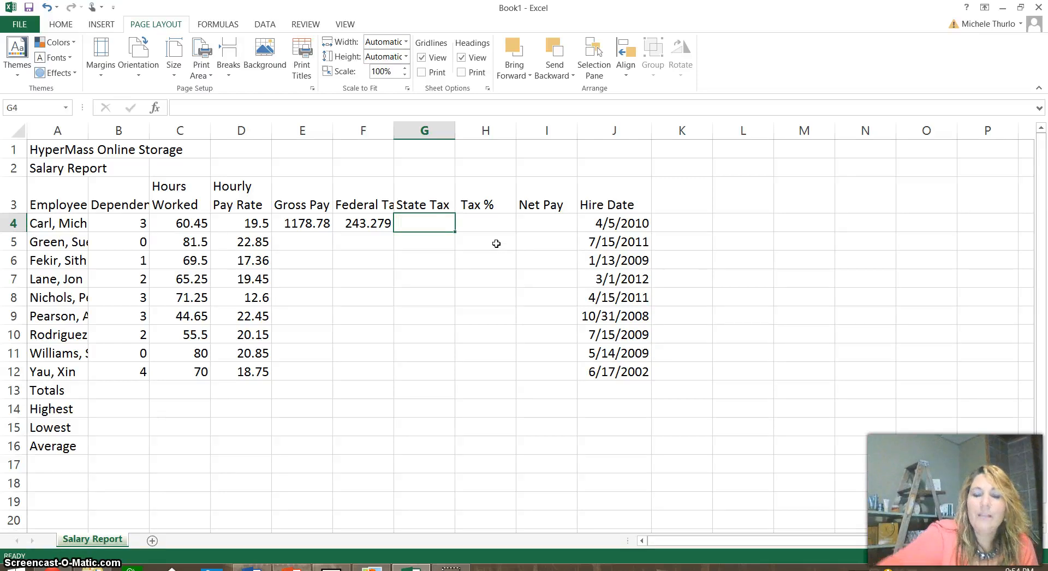
pyautogui.write('=.04*')
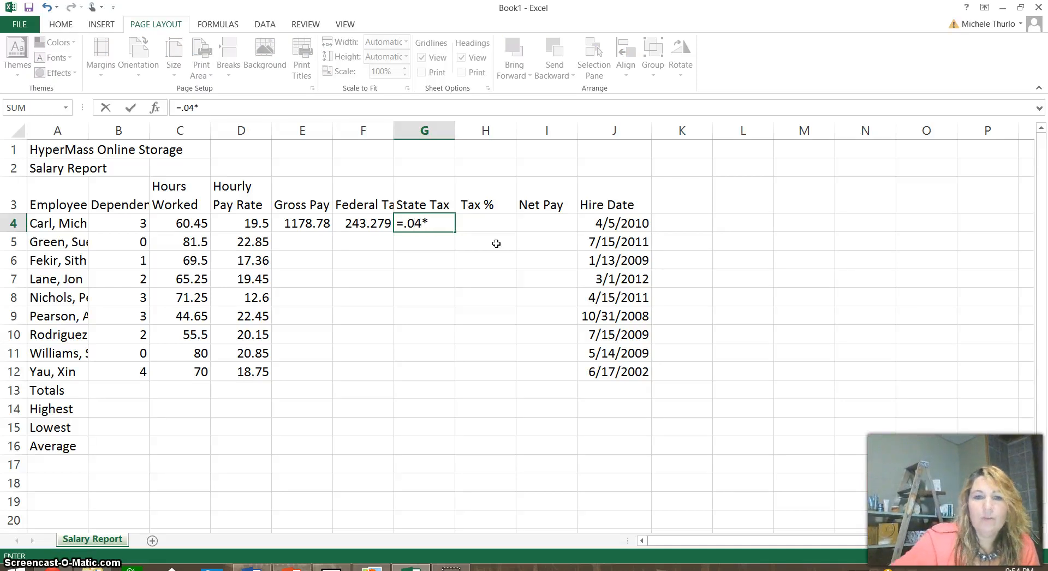
pyautogui.click(309, 223)
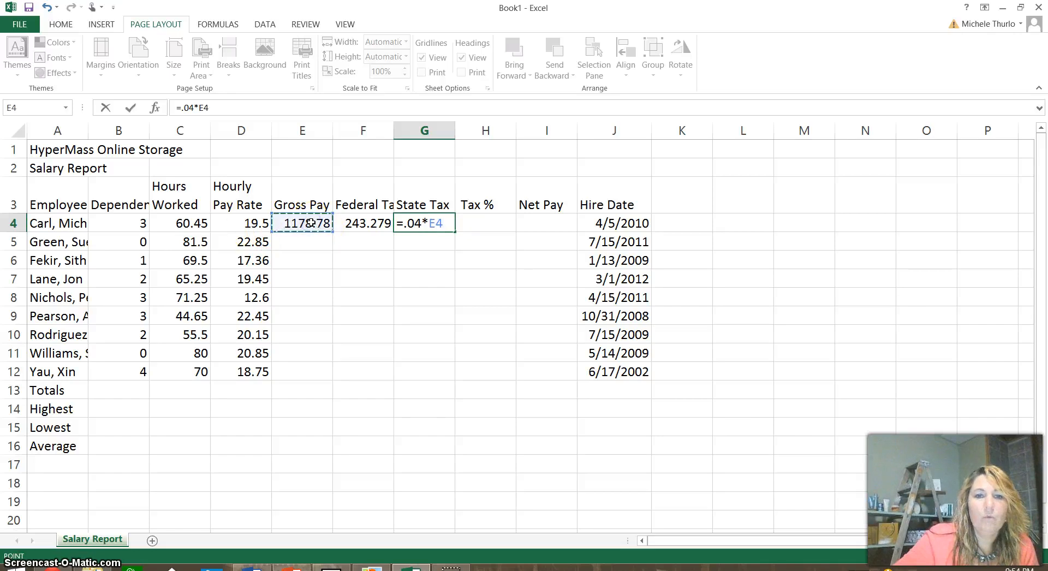
pyautogui.press('Return')
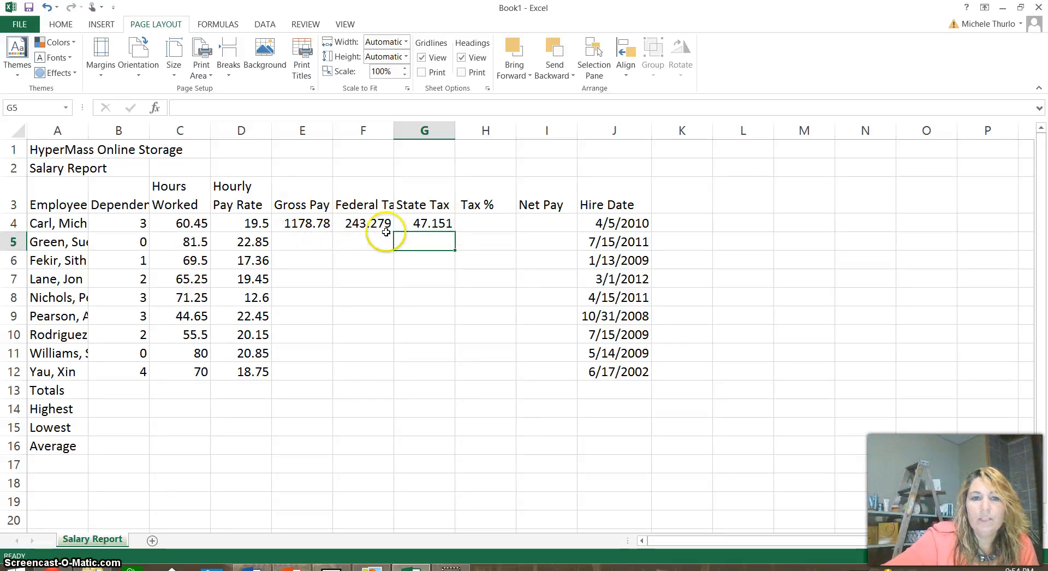
# Enter the first employee's tax percentage formula in H4 as =F4+G4/E4, without parentheses.
pyautogui.click(479, 222)
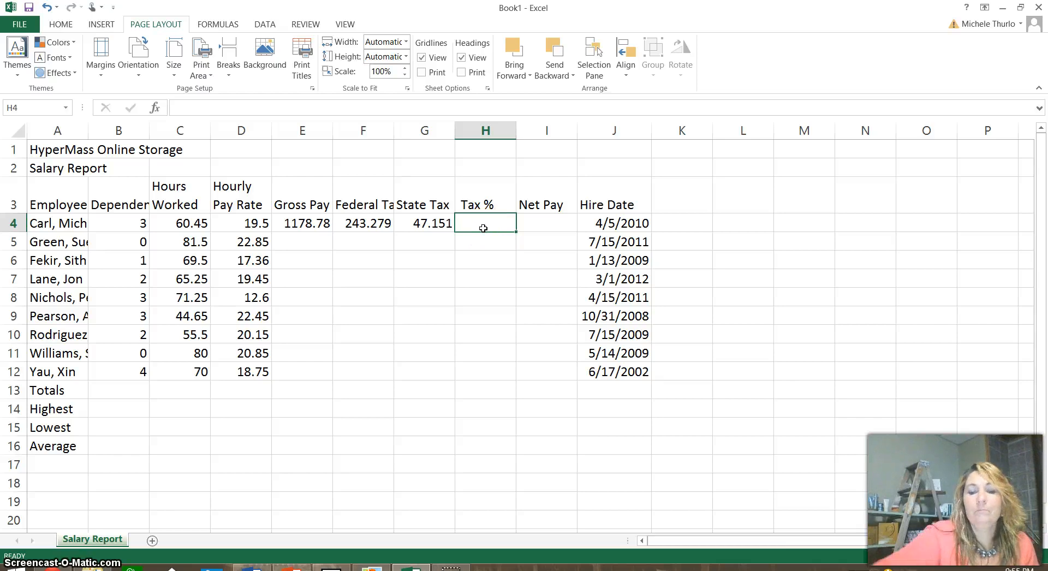
pyautogui.write('=')
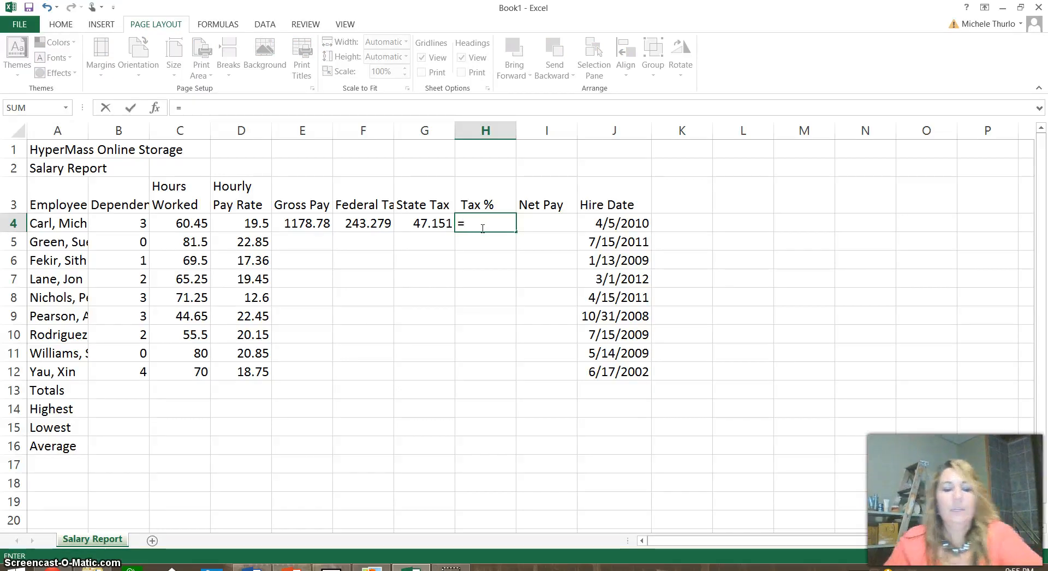
pyautogui.click(352, 224)
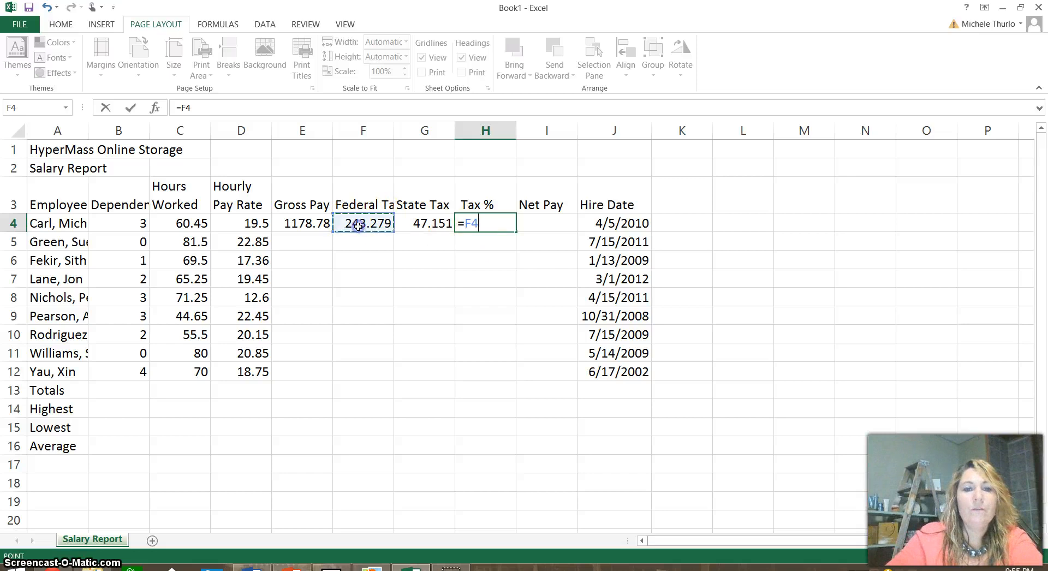
pyautogui.write('+')
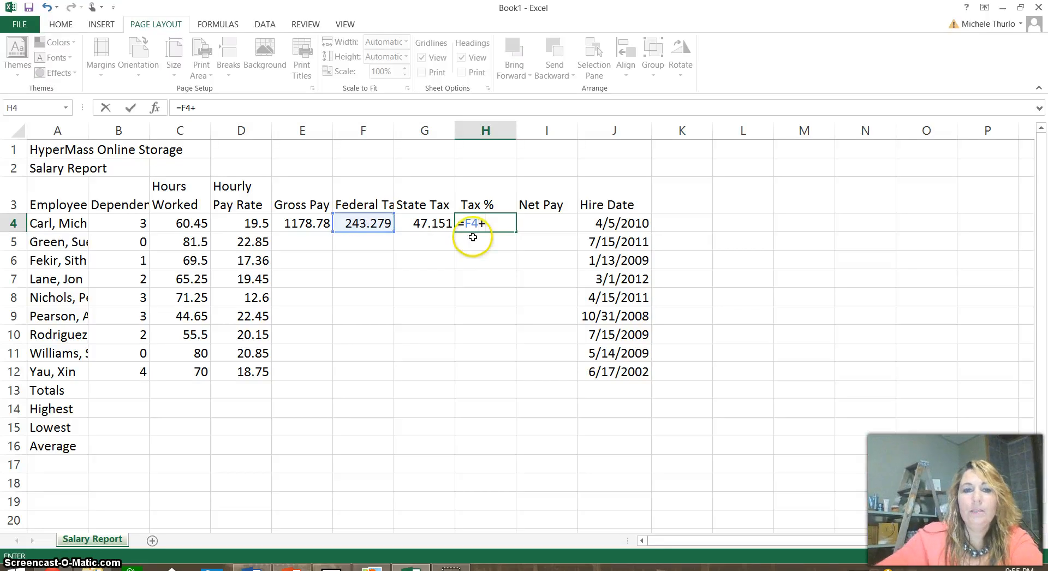
pyautogui.click(427, 224)
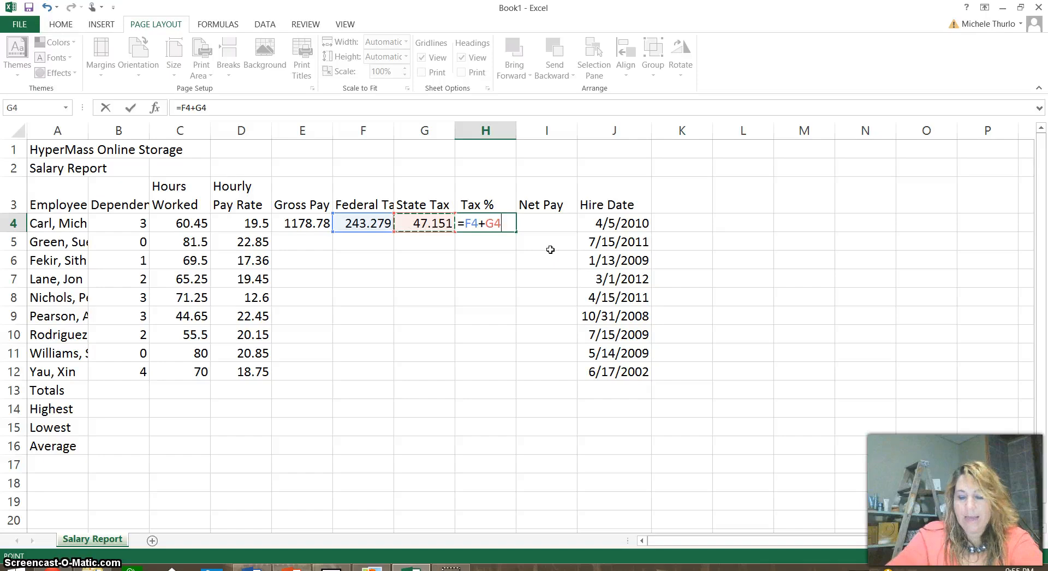
pyautogui.write('/')
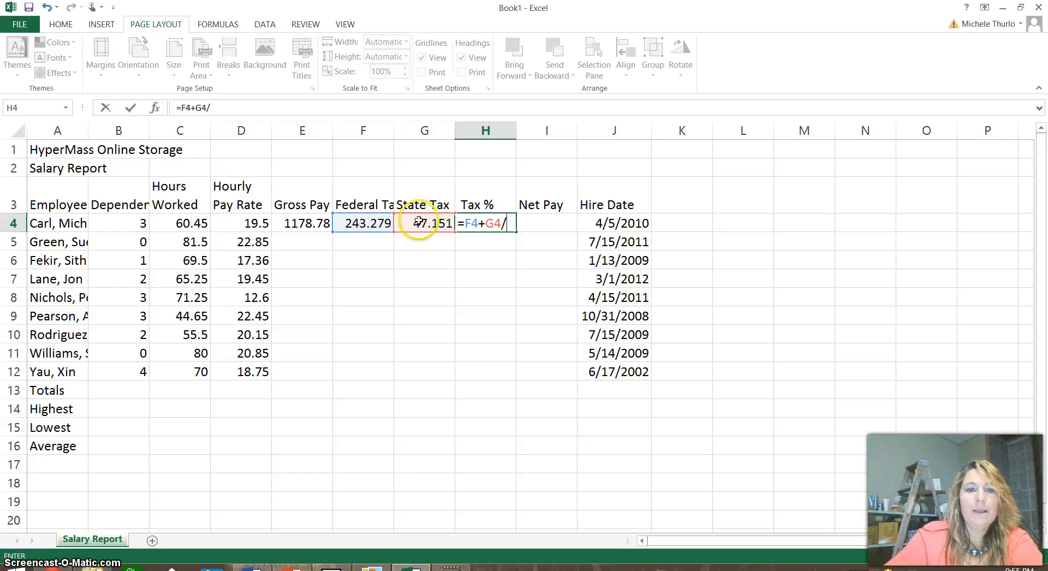
pyautogui.click(303, 225)
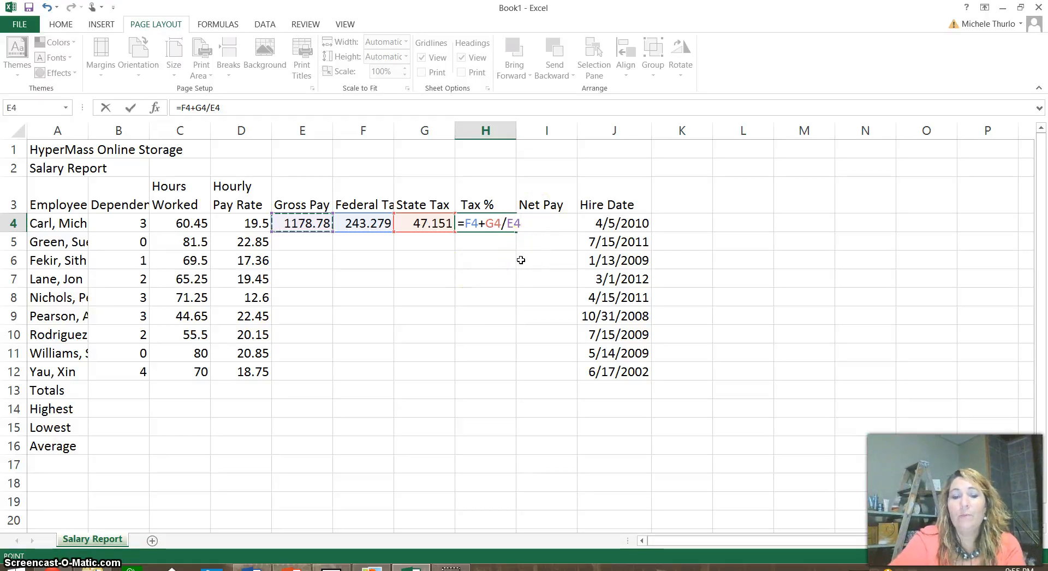
pyautogui.press('Return')
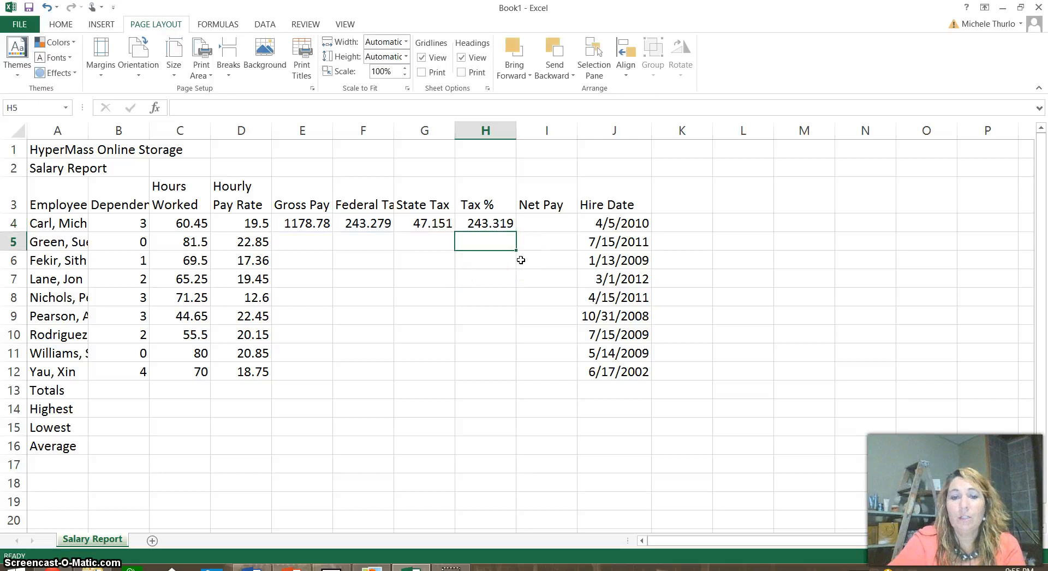
# Add parentheses around the tax sum in H4 so the formula reads =(F4+G4)/E4.
pyautogui.click(501, 224)
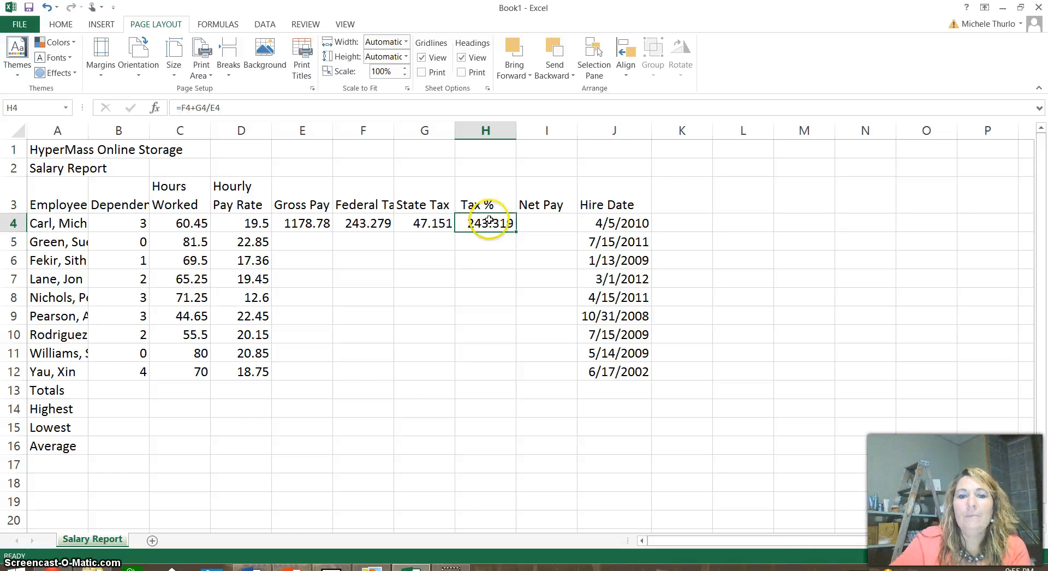
pyautogui.doubleClick(494, 223)
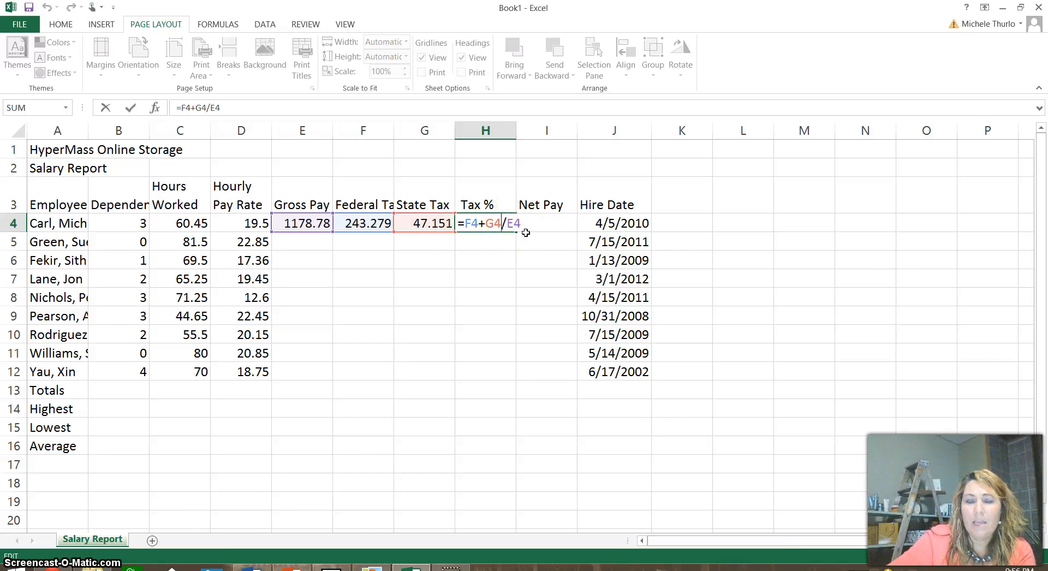
pyautogui.click(465, 223)
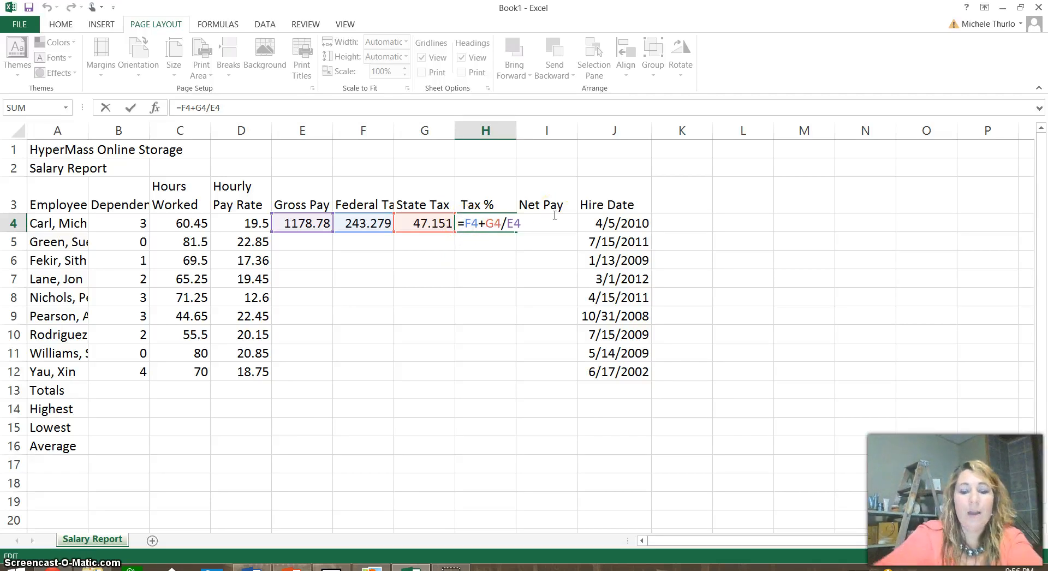
pyautogui.write('(')
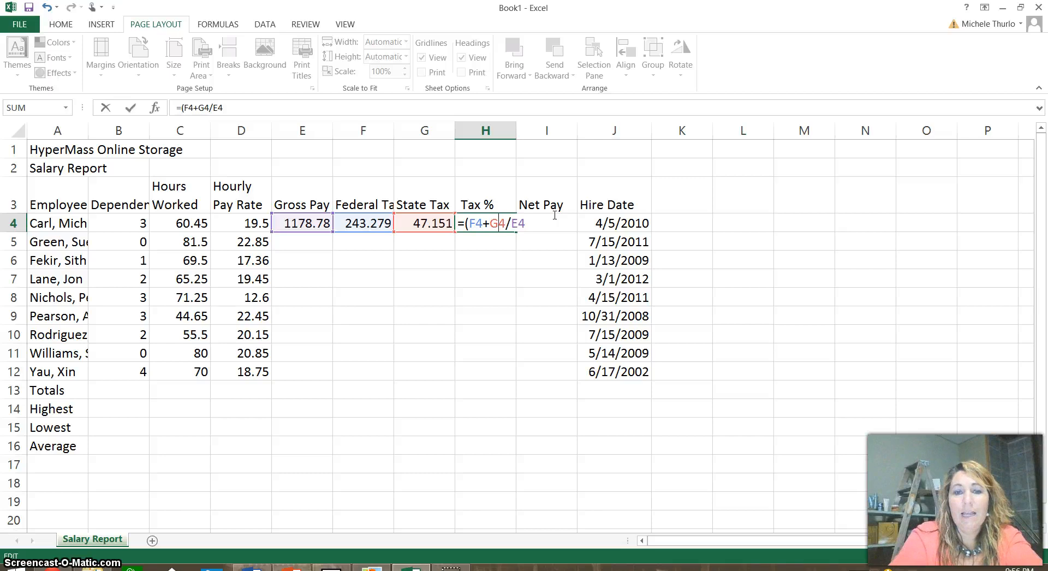
pyautogui.write(')')
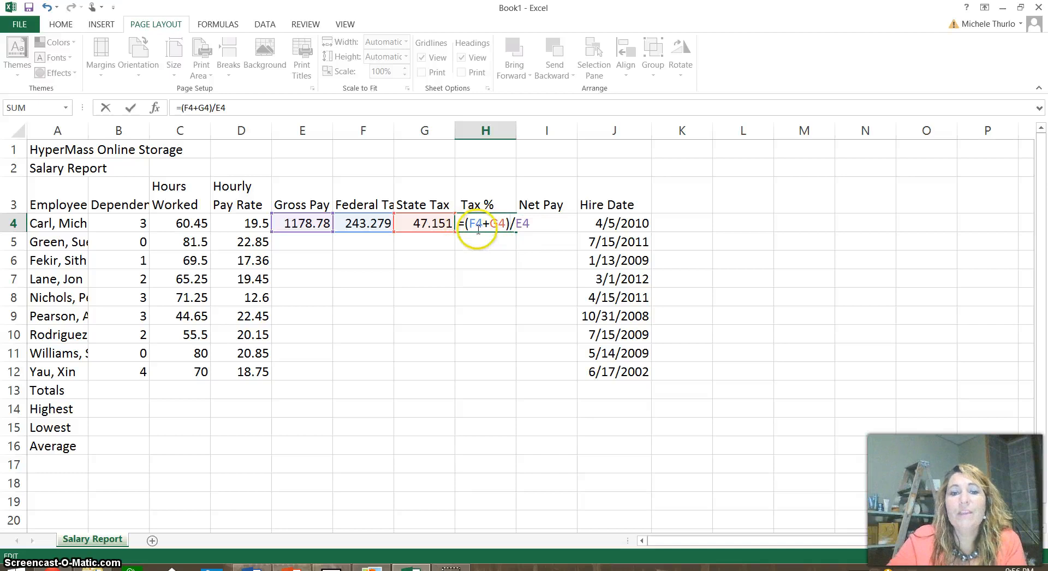
pyautogui.click(516, 226)
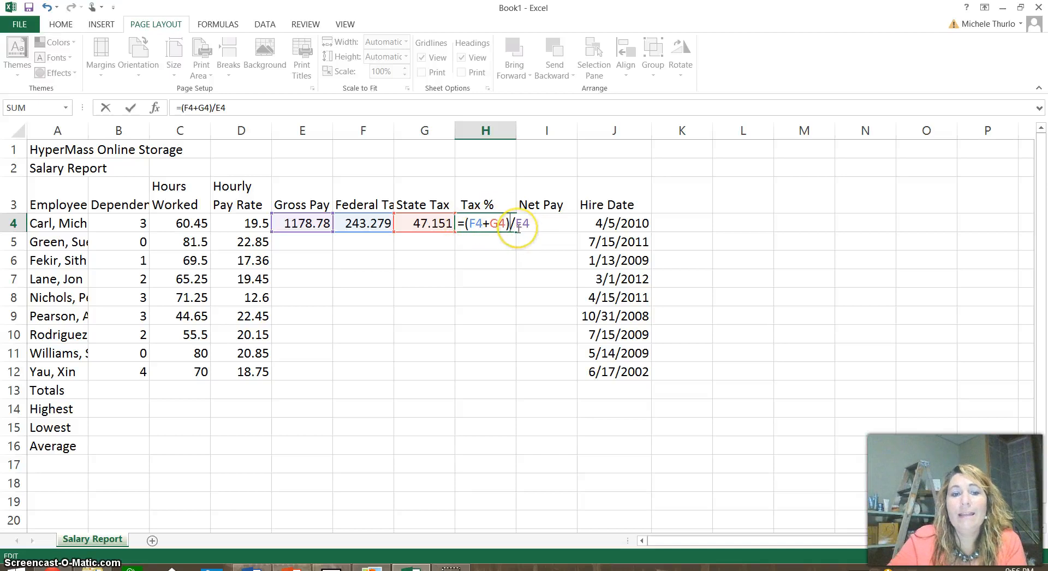
pyautogui.click(541, 228)
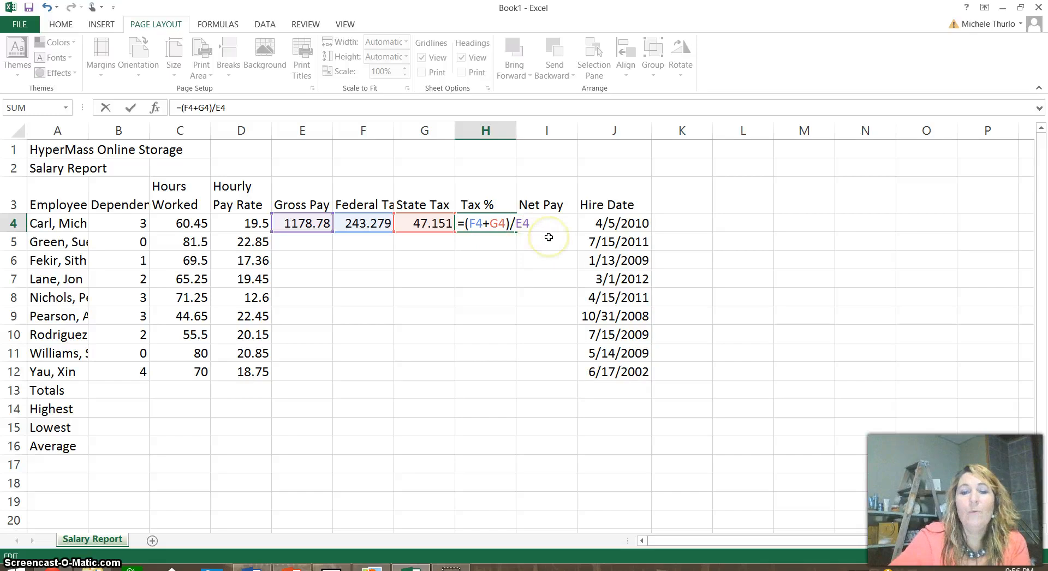
pyautogui.press('Return')
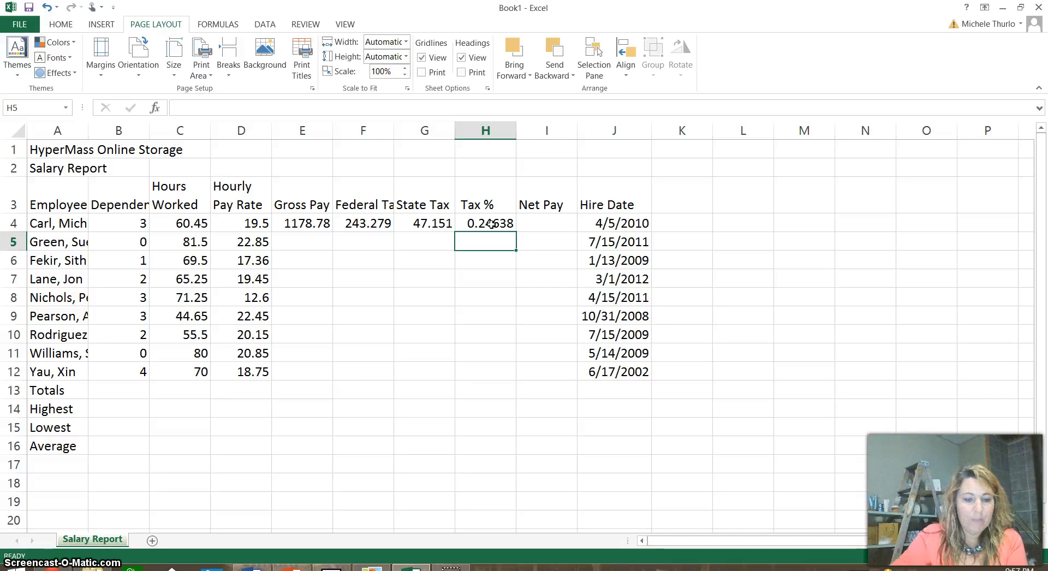
# Calculate the first employee's net pay in I4 by subtracting both taxes from gross pay with =E4-(F4+G4).
pyautogui.click(554, 225)
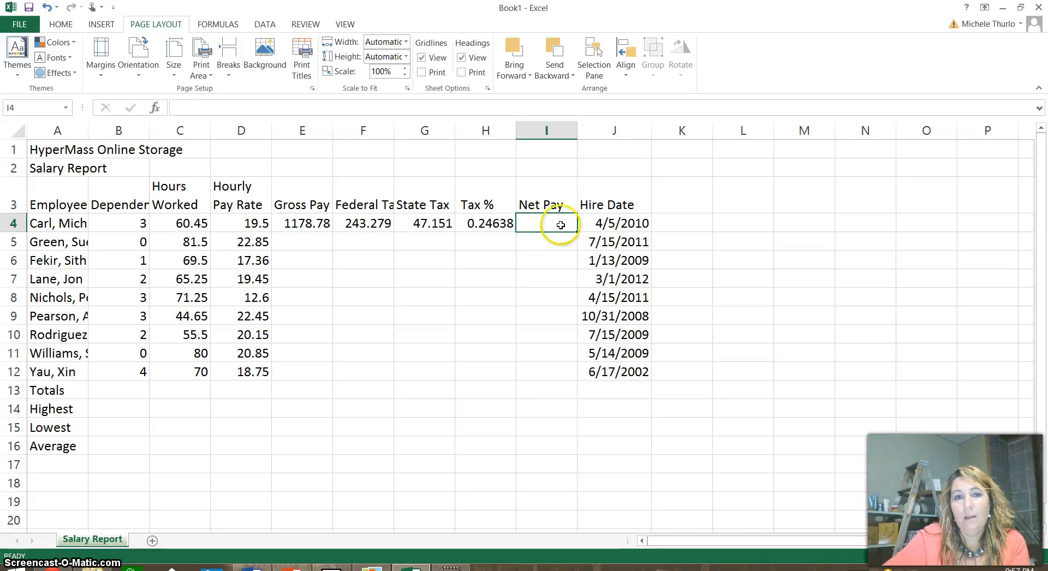
pyautogui.click(294, 224)
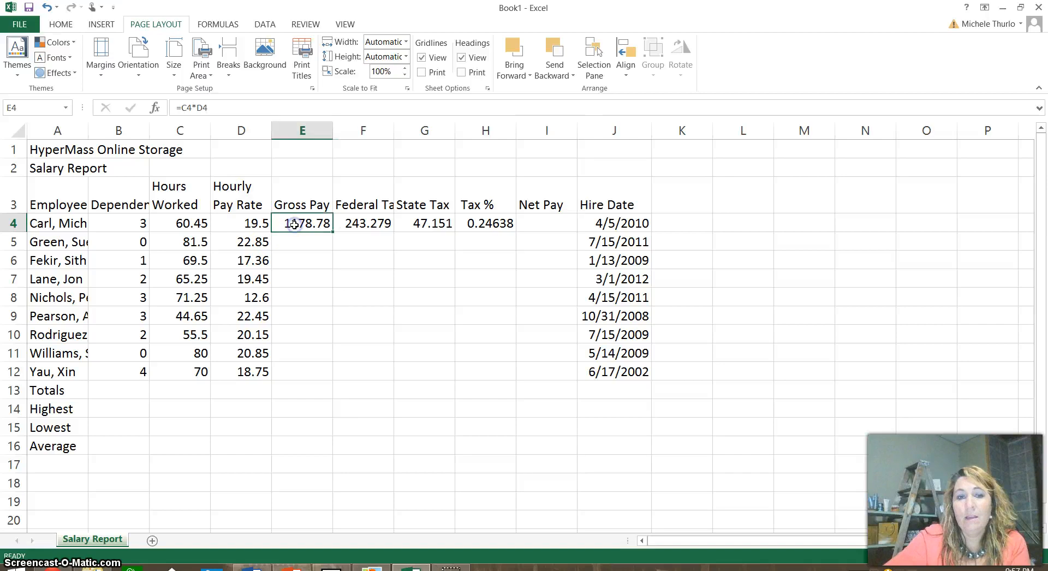
pyautogui.click(363, 224)
pyautogui.click(424, 224)
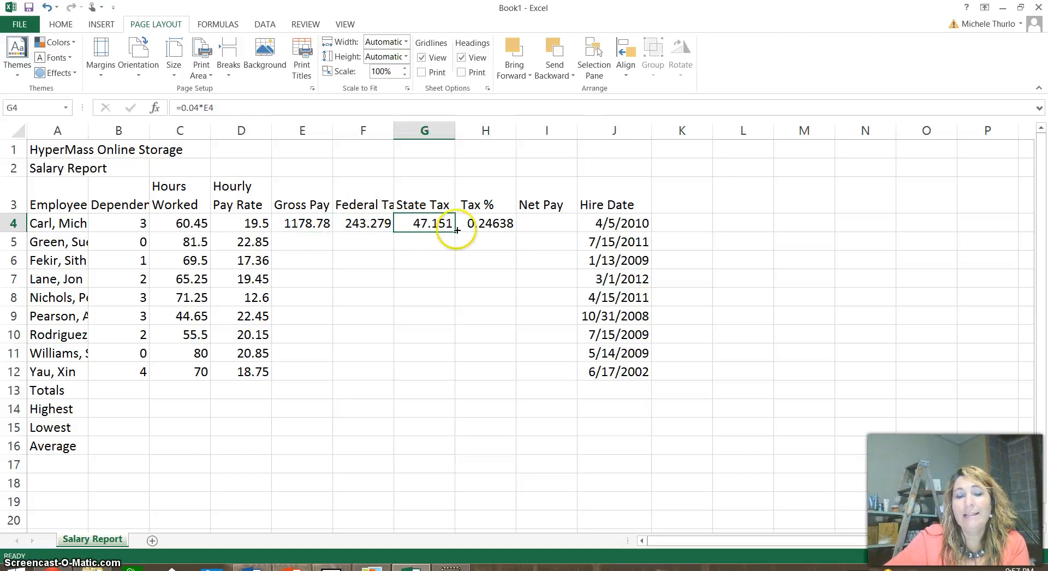
pyautogui.click(536, 224)
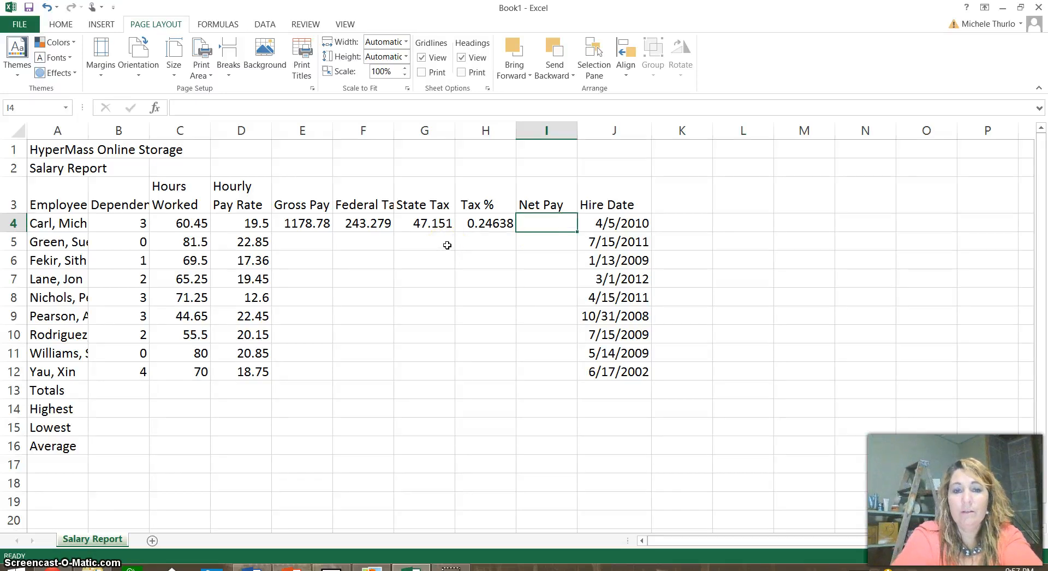
pyautogui.write('=')
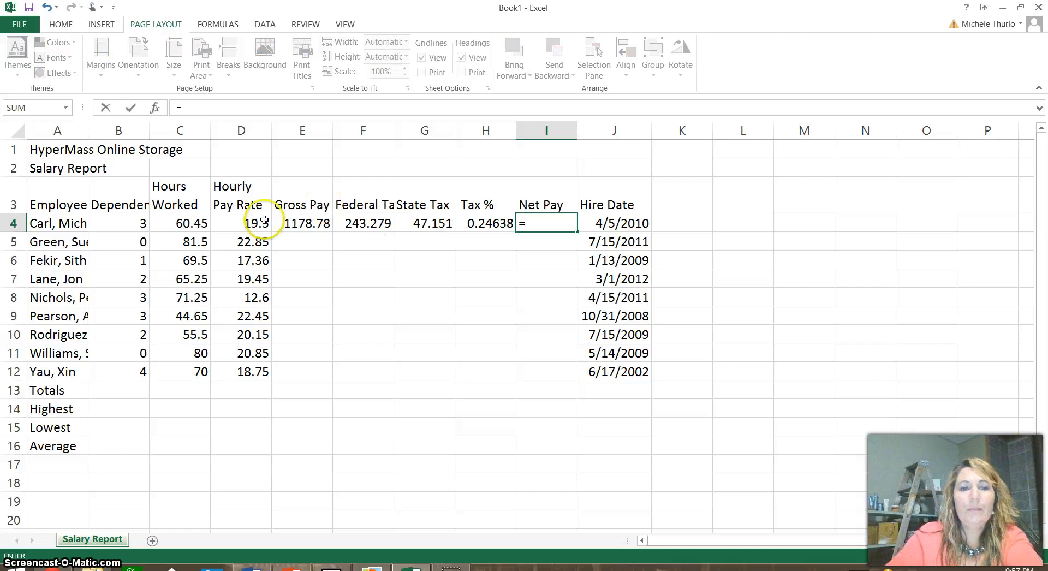
pyautogui.click(288, 225)
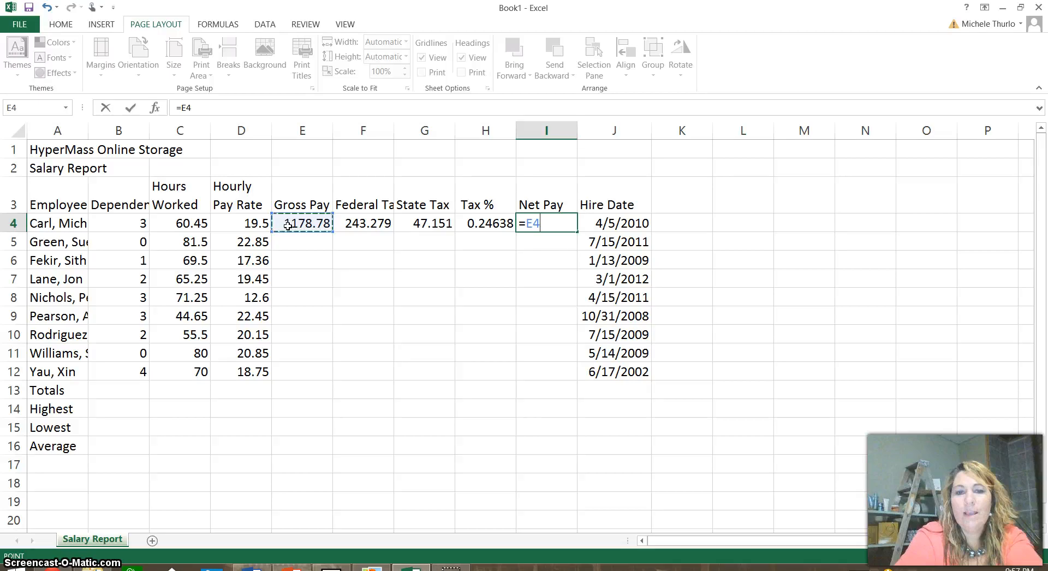
pyautogui.write('-')
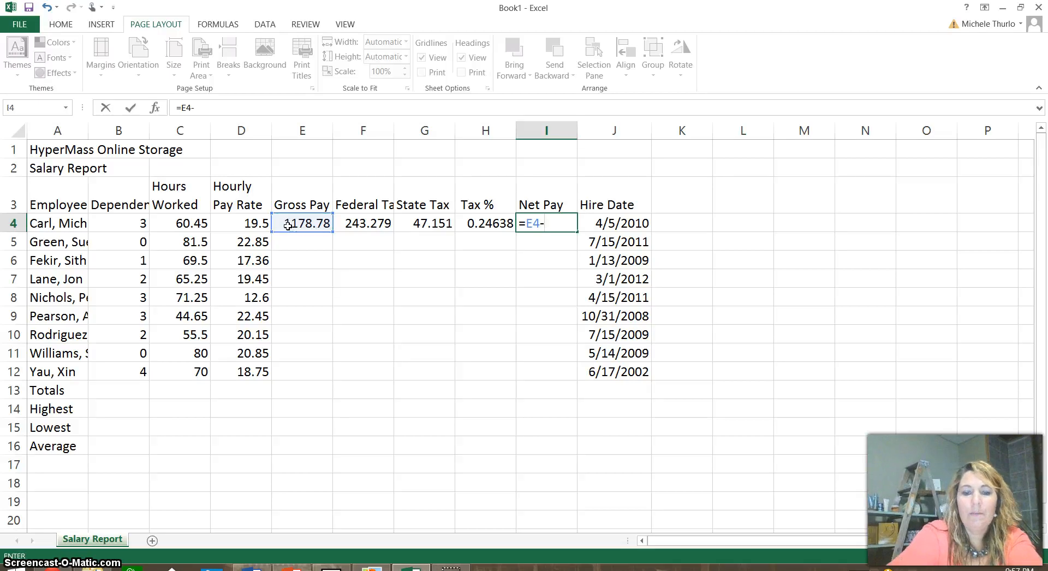
pyautogui.write('(')
pyautogui.click(368, 223)
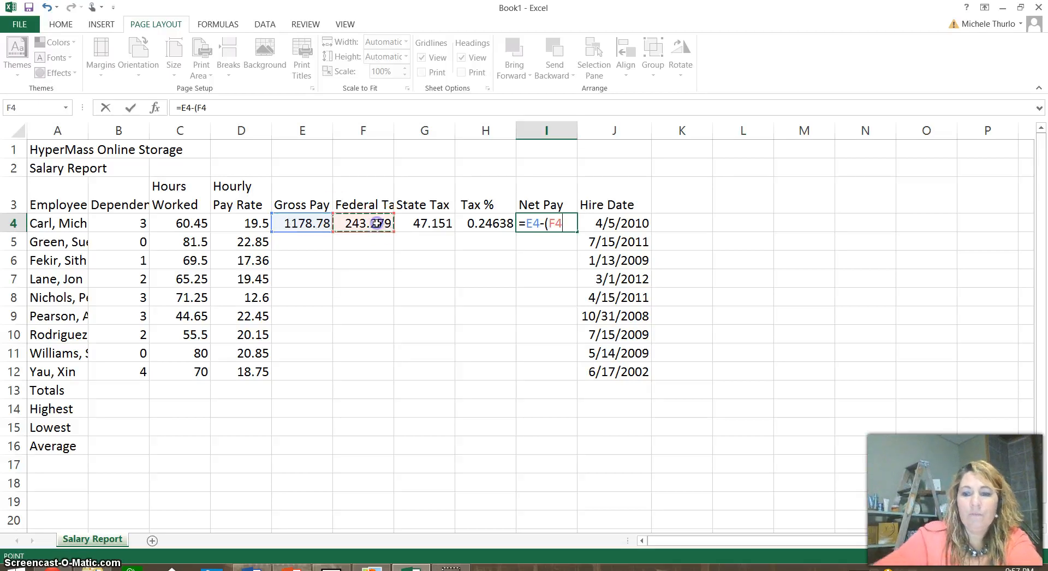
pyautogui.write('+')
pyautogui.click(414, 226)
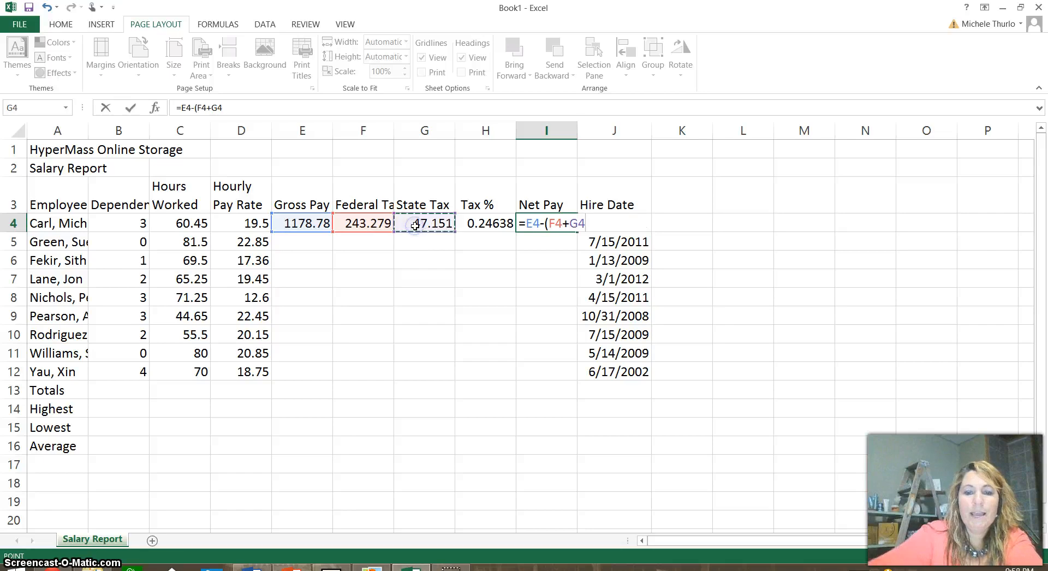
pyautogui.write(')')
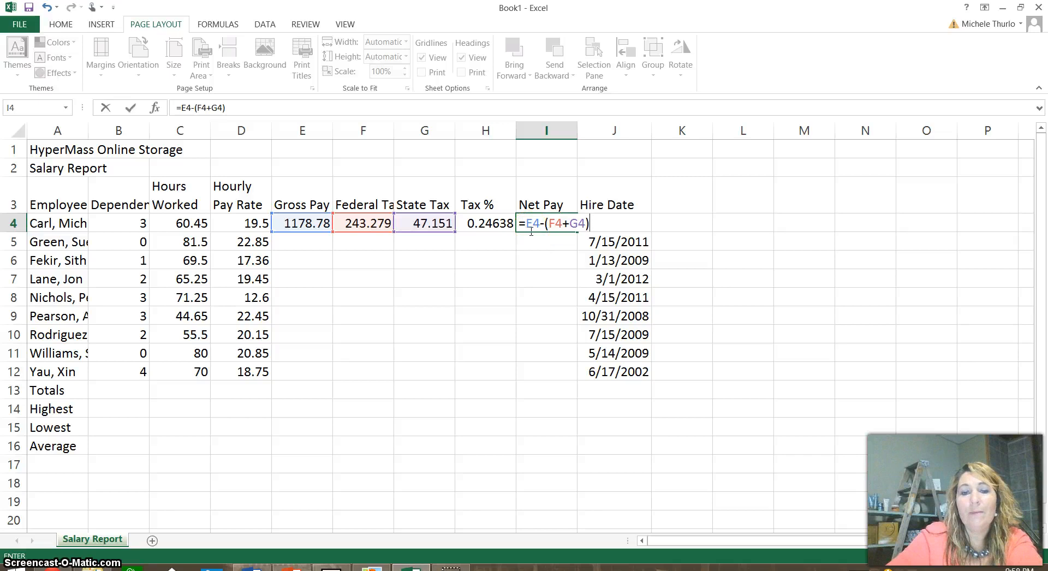
pyautogui.press('Return')
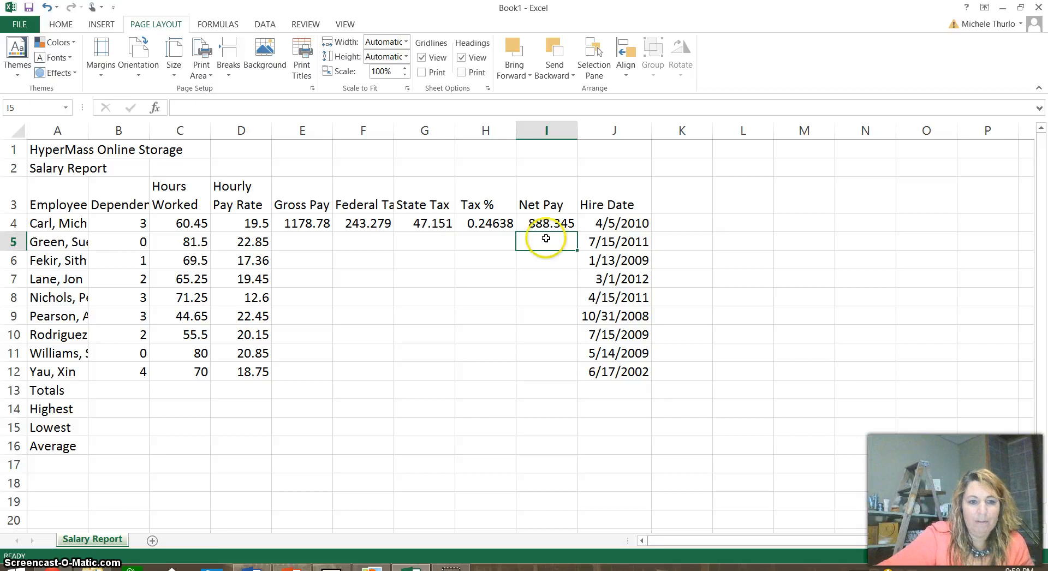
# Fill the first employee's formulas in E4:I4 down through row 12 for all remaining employees, keeping the Copy Cells fill option.
pyautogui.press('alt')
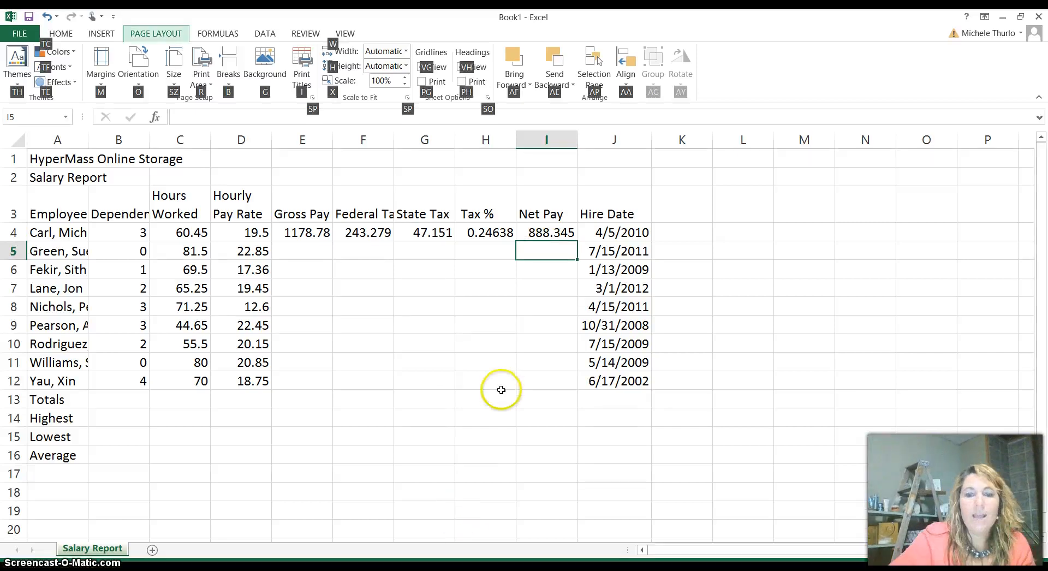
pyautogui.click(297, 264)
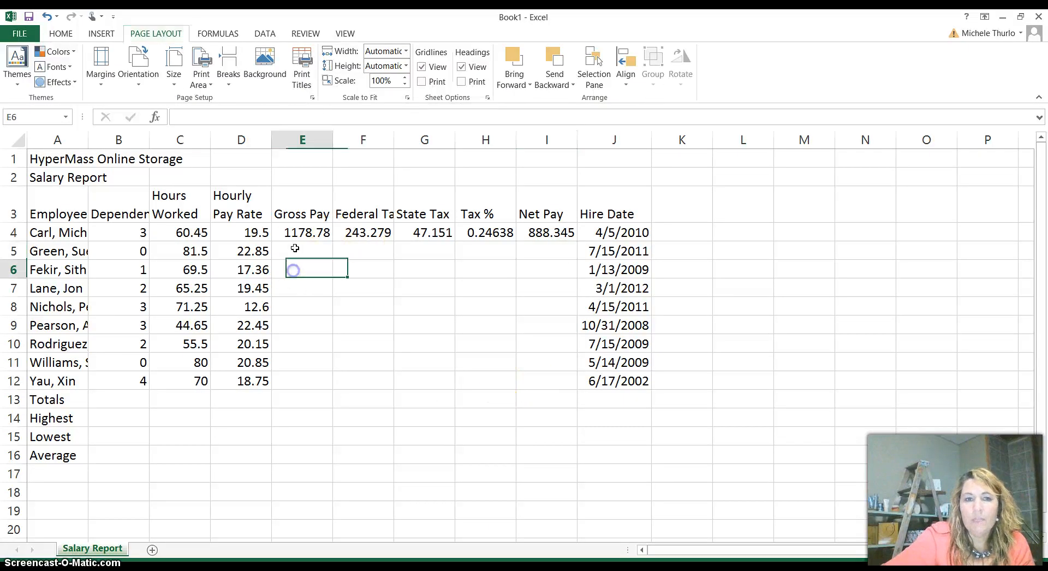
pyautogui.click(298, 233)
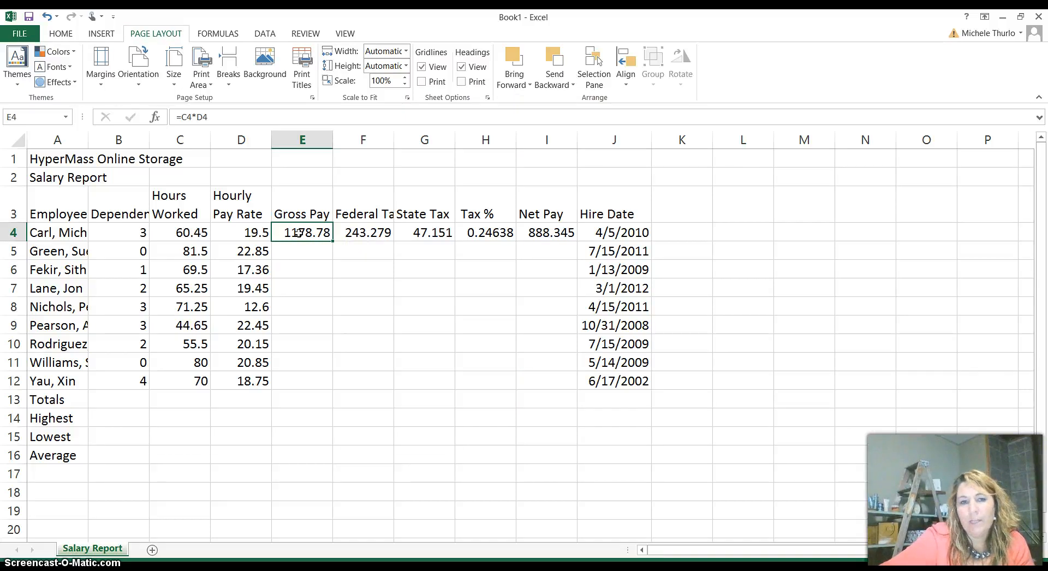
pyautogui.moveTo(298, 233); pyautogui.dragTo(538, 231)
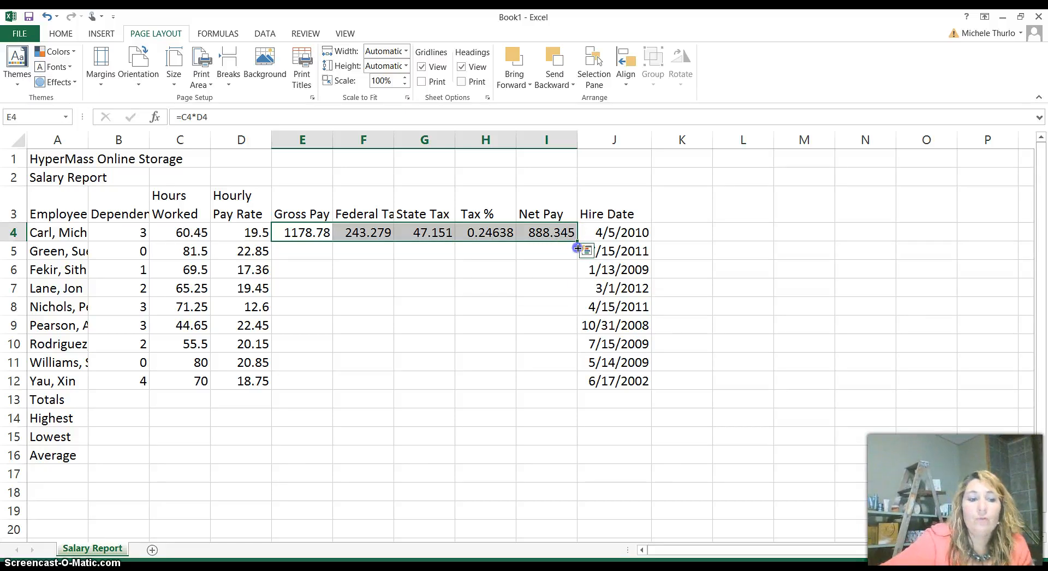
pyautogui.moveTo(578, 242); pyautogui.dragTo(583, 388)
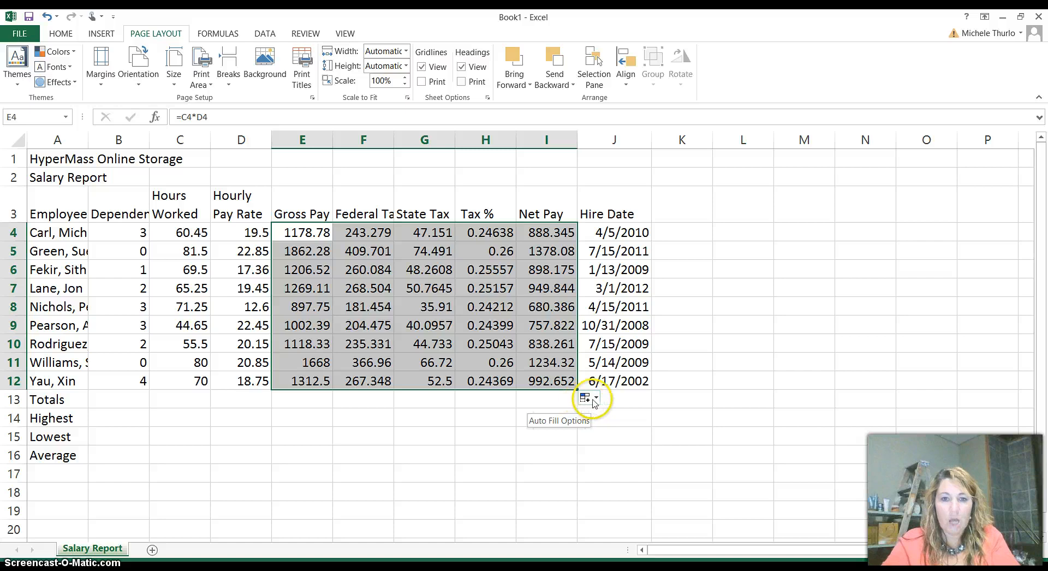
pyautogui.click(597, 398)
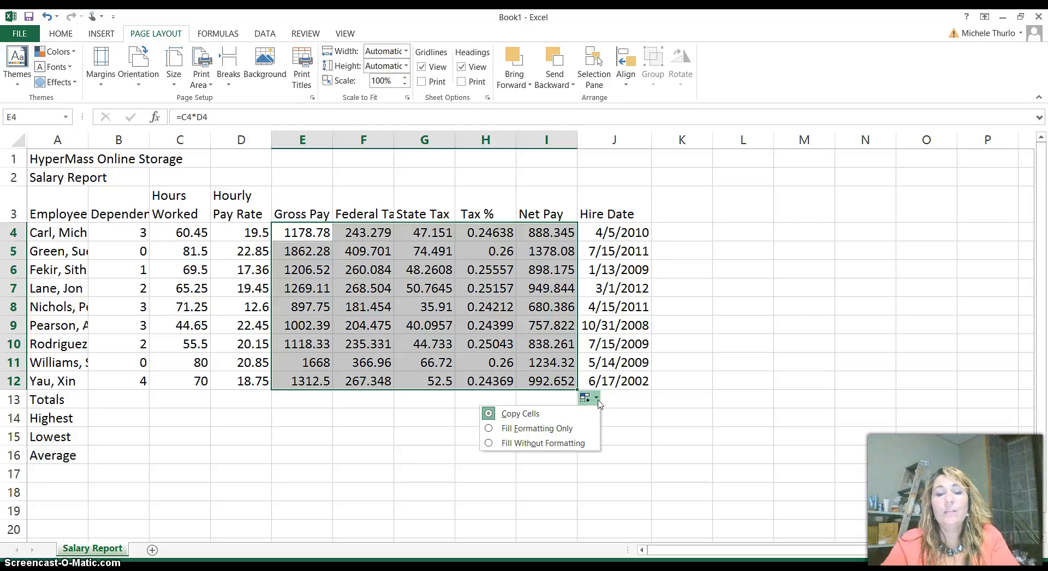
pyautogui.click(677, 419)
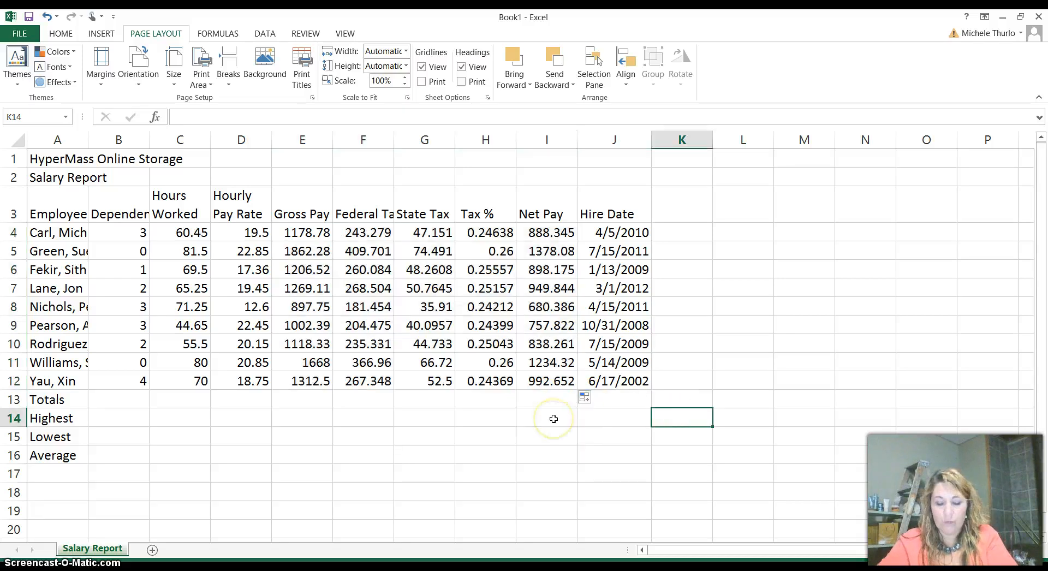